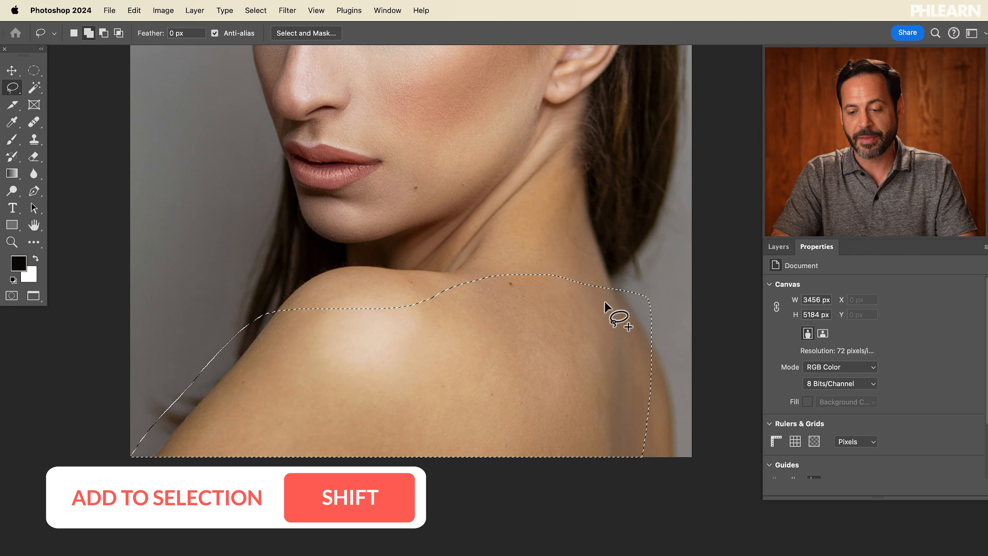
Step: Extend the lasso selection over the shoulder and run Generative Fill with the prompt "blue dress"
left_click_drag(661, 504, 623, 486)
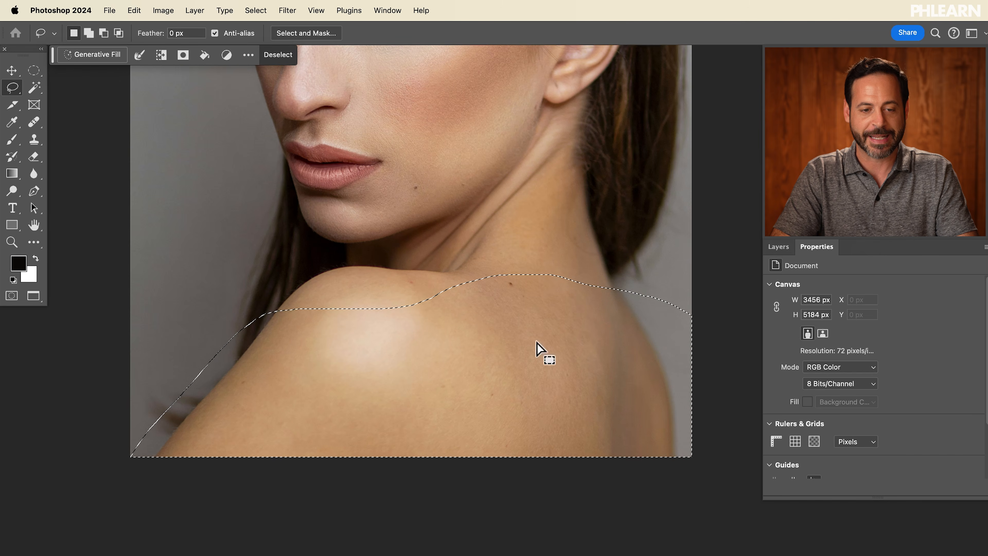
left_click(89, 56)
type("blue dress")
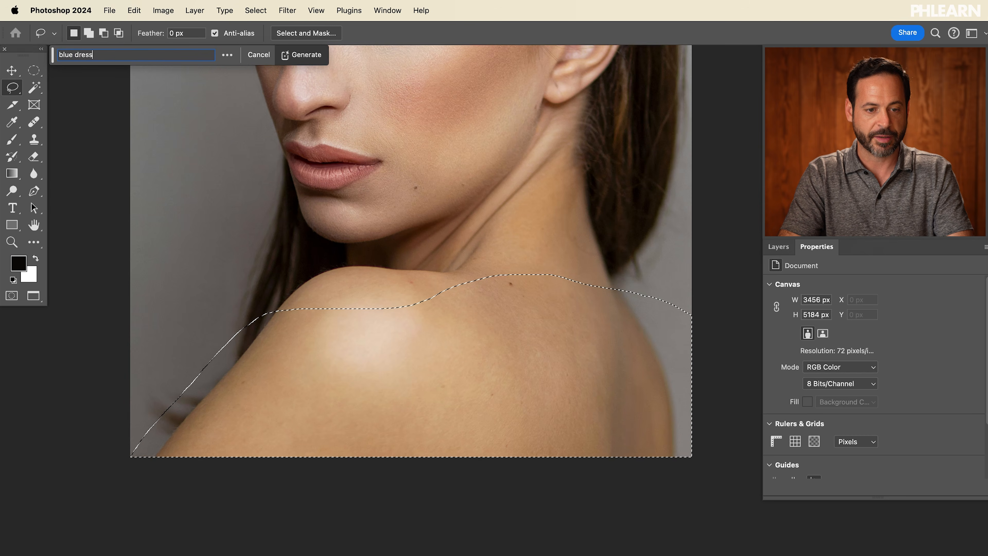
key("Return")
scroll(378, 179, "up", 5)
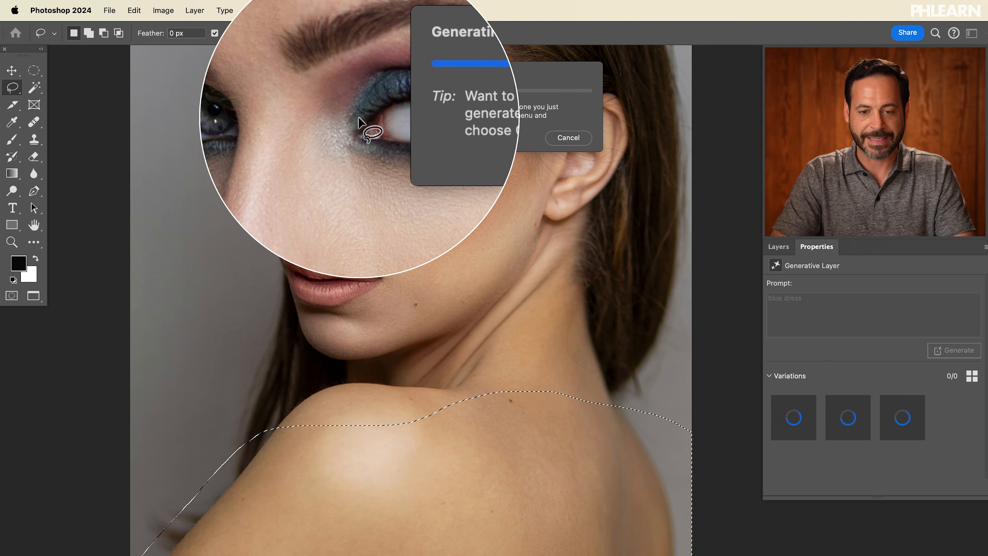
scroll(358, 118, "down", 3)
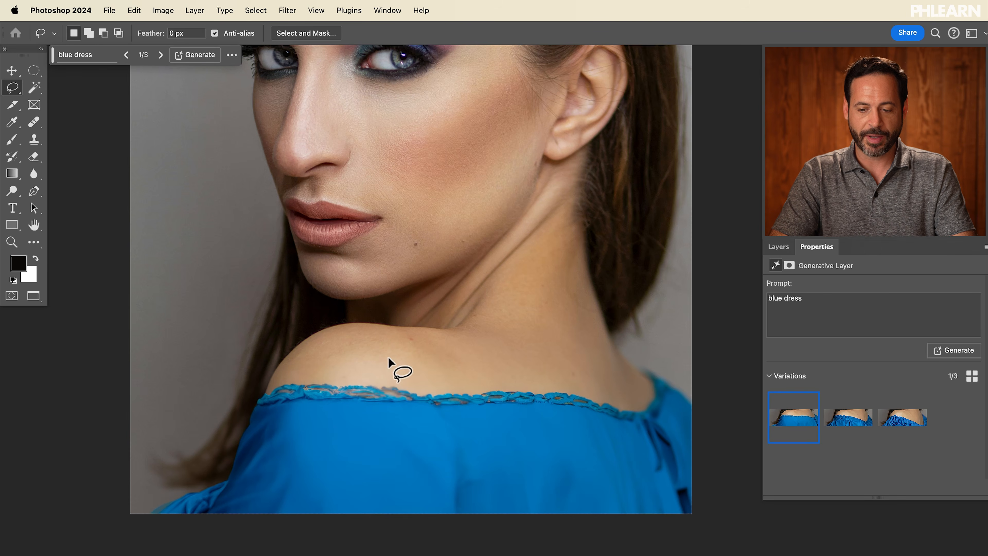
Step: Compare the generated dress variations and keep the second one
left_click(845, 434)
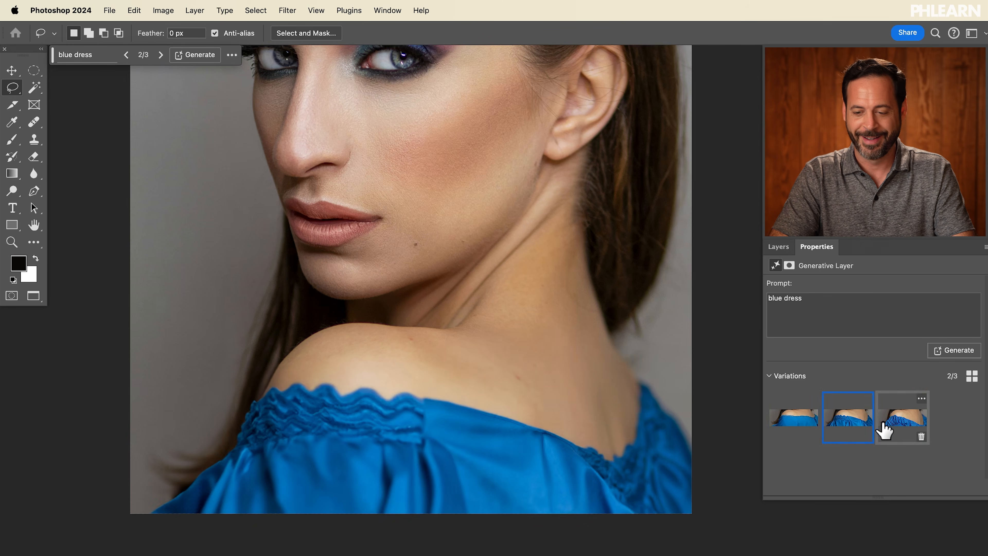
left_click(895, 427)
left_click(849, 418)
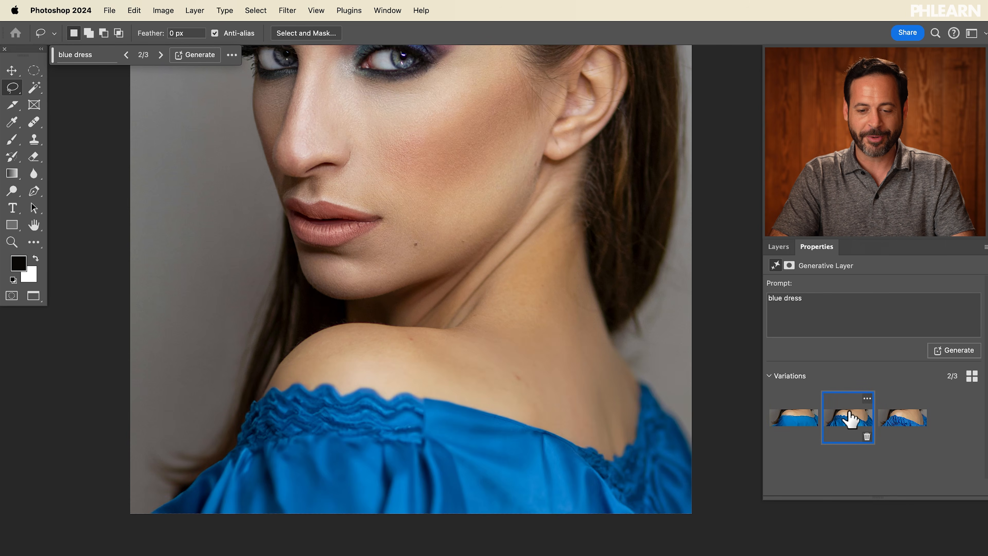
left_click(804, 422)
left_click(852, 426)
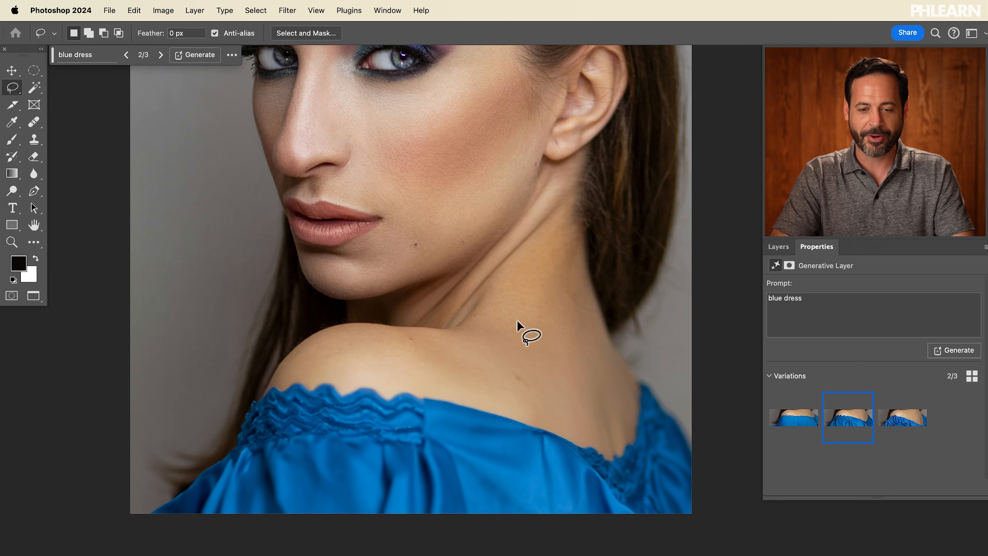
Step: Zoom around the portrait to inspect the generated dress against the face and hair
scroll(518, 322, "down", 3)
scroll(518, 320, "down", 2)
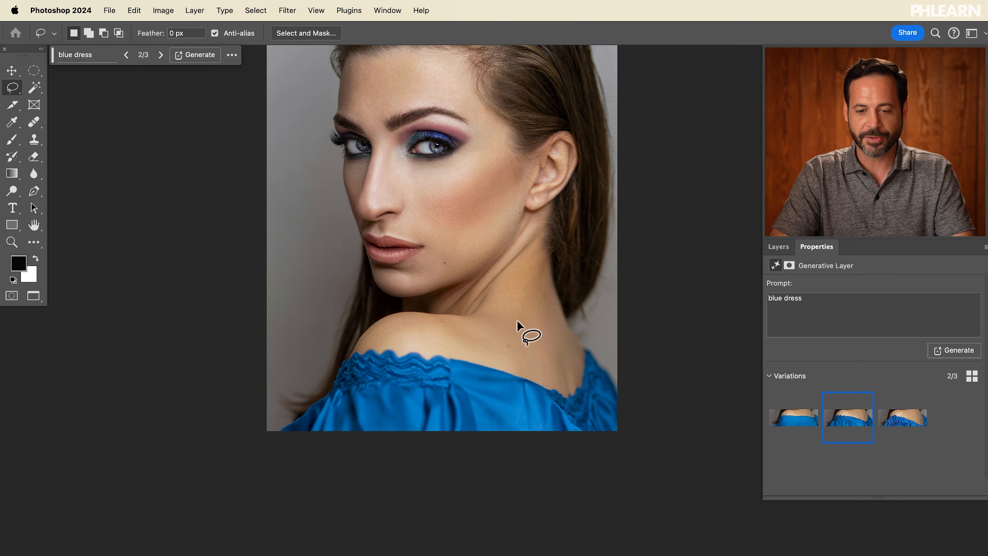
scroll(517, 320, "up", 2)
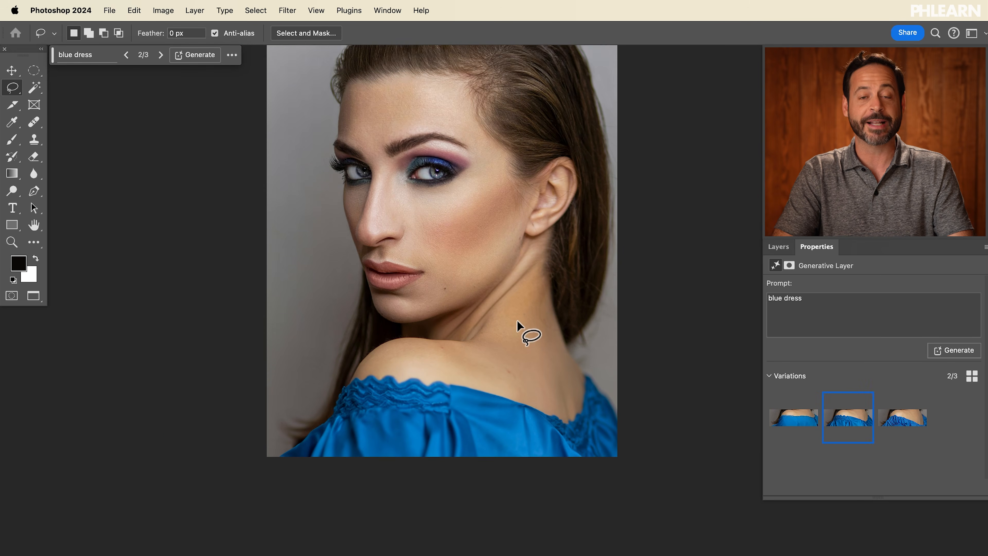
scroll(518, 320, "up", 6)
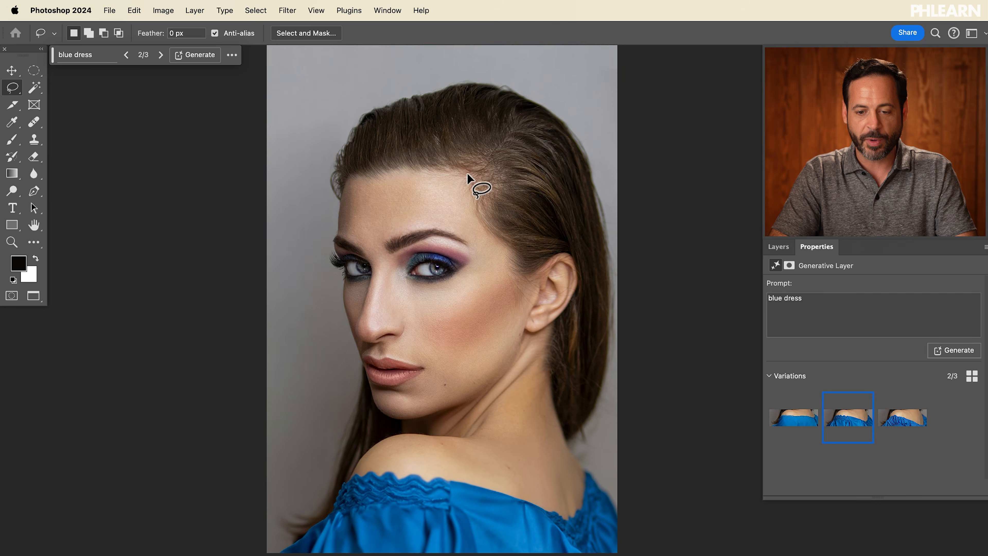
scroll(468, 172, "up", 5)
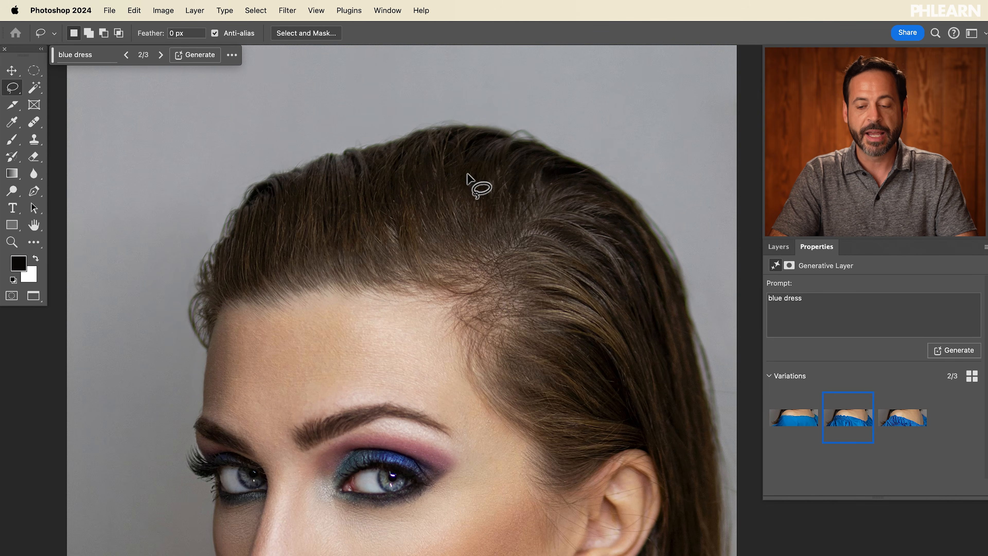
scroll(468, 172, "down", 6)
scroll(435, 418, "down", 2)
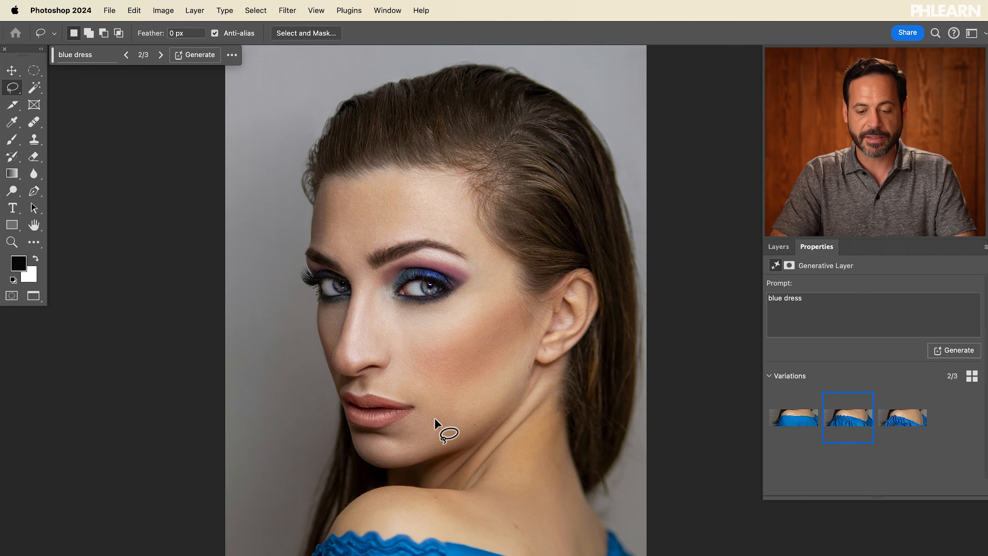
scroll(435, 418, "down", 5)
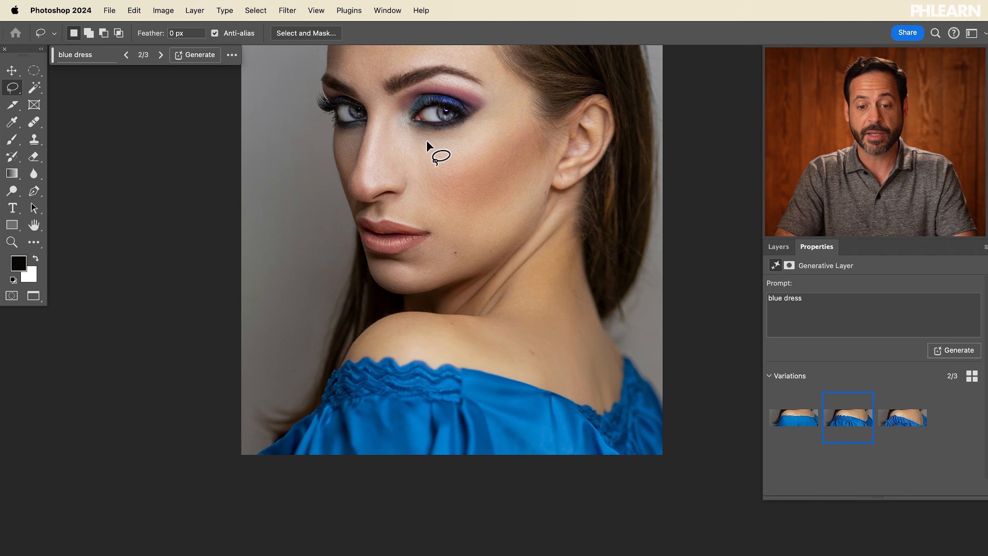
scroll(426, 140, "up", 10)
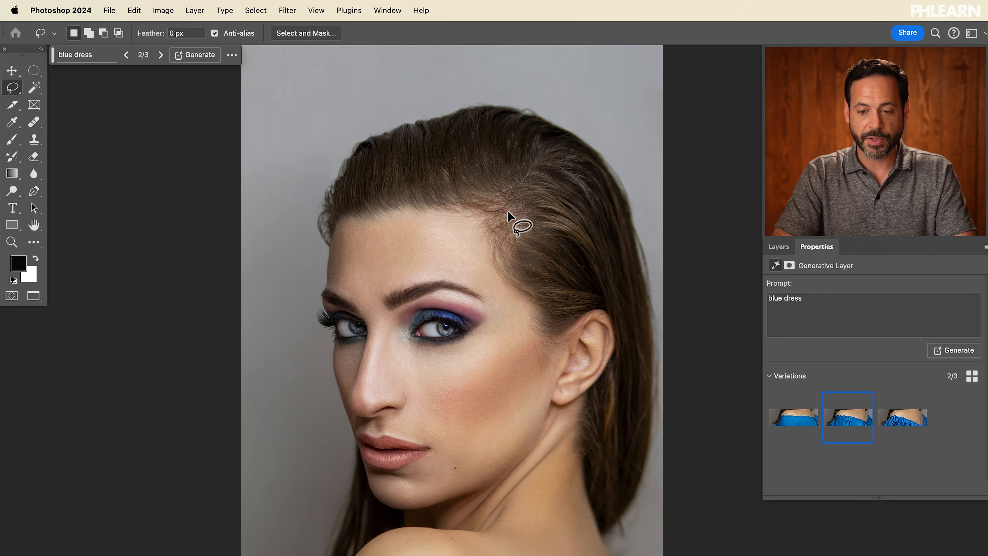
Step: Lasso a band across the top of the hair and generate fill with the prompt "blue fabric accessory"
left_click_drag(520, 215, 495, 202)
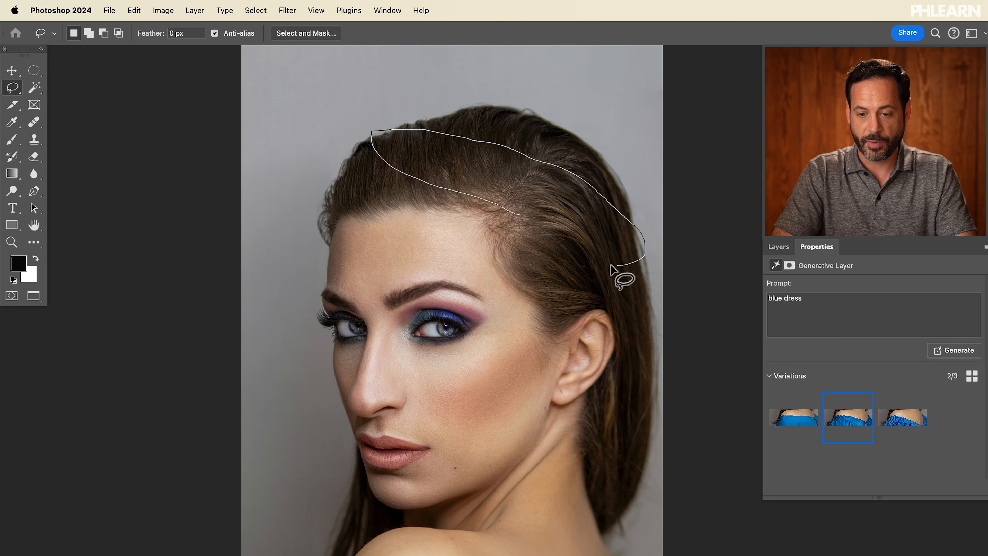
mouse_move(482, 199)
left_mouse_down()
mouse_move(494, 187)
mouse_move(444, 184)
mouse_move(479, 206)
left_mouse_up()
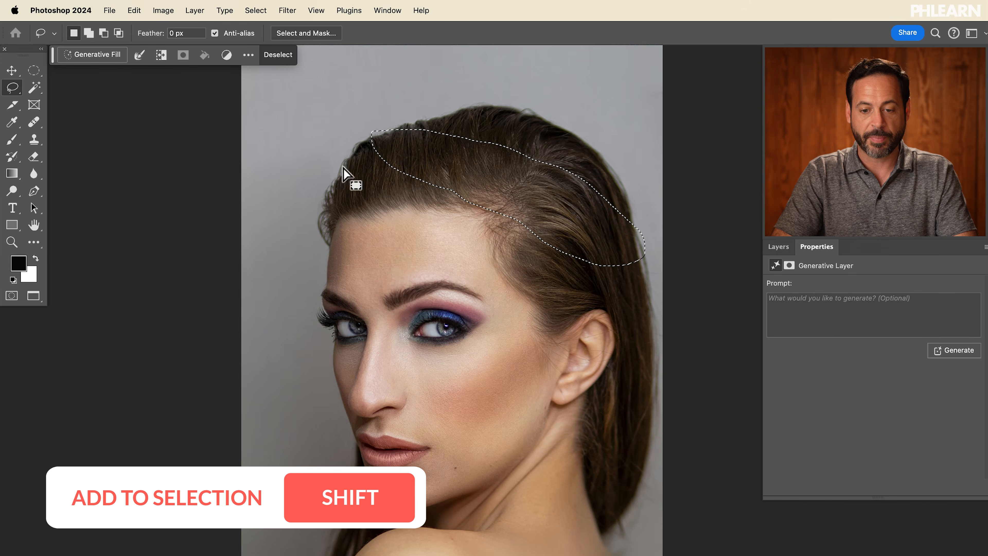
key("super+equal")
scroll(556, 212, "up", 5)
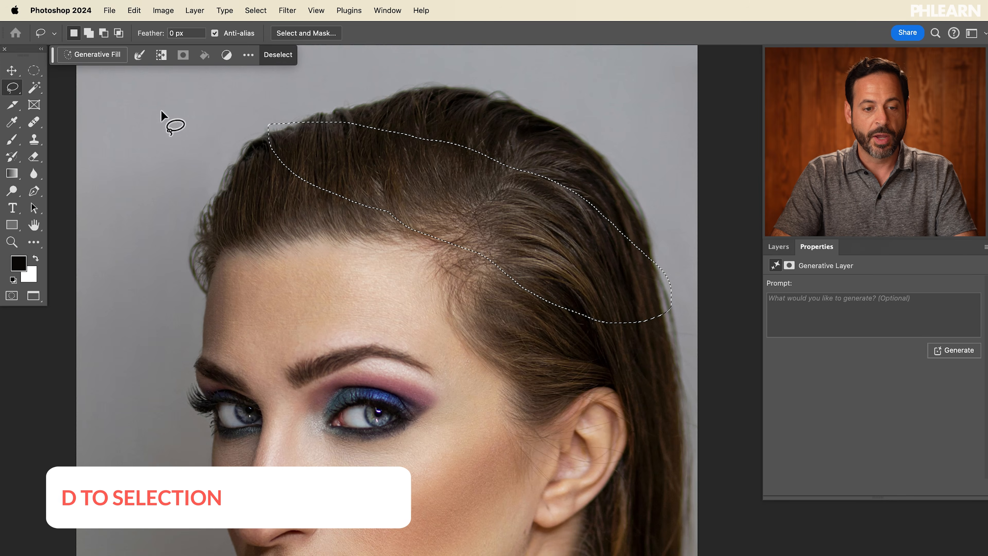
left_click(98, 60)
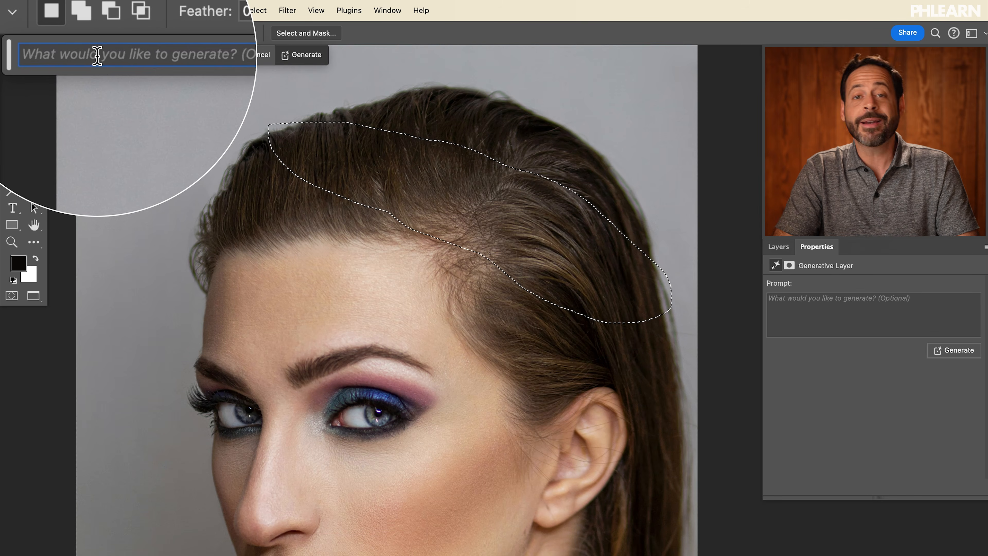
type("blue f")
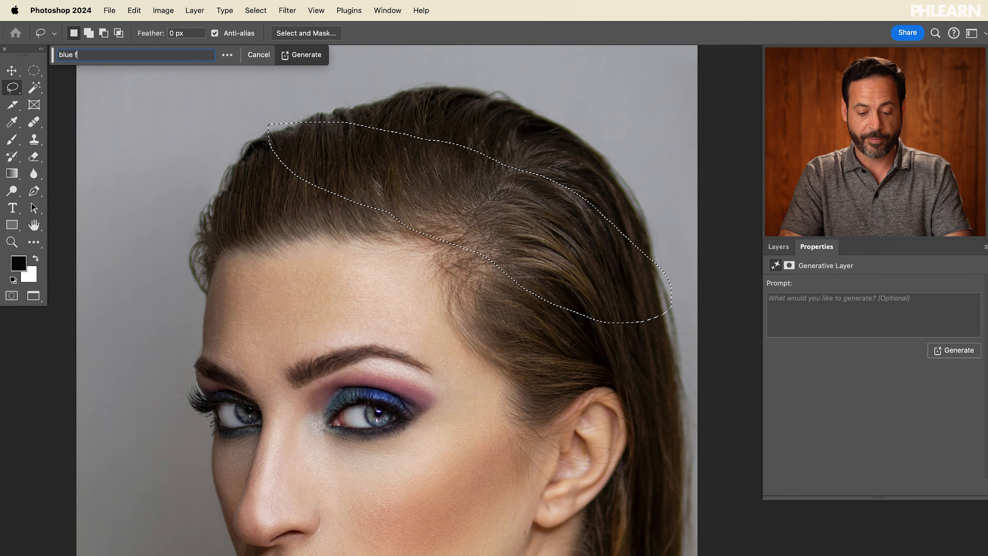
type("abric acessory")
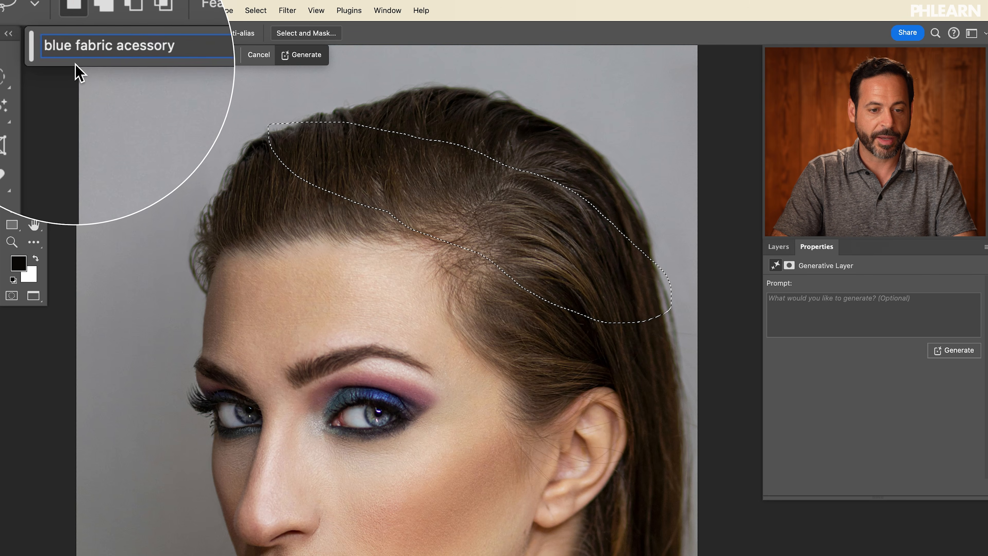
triple_click(102, 54)
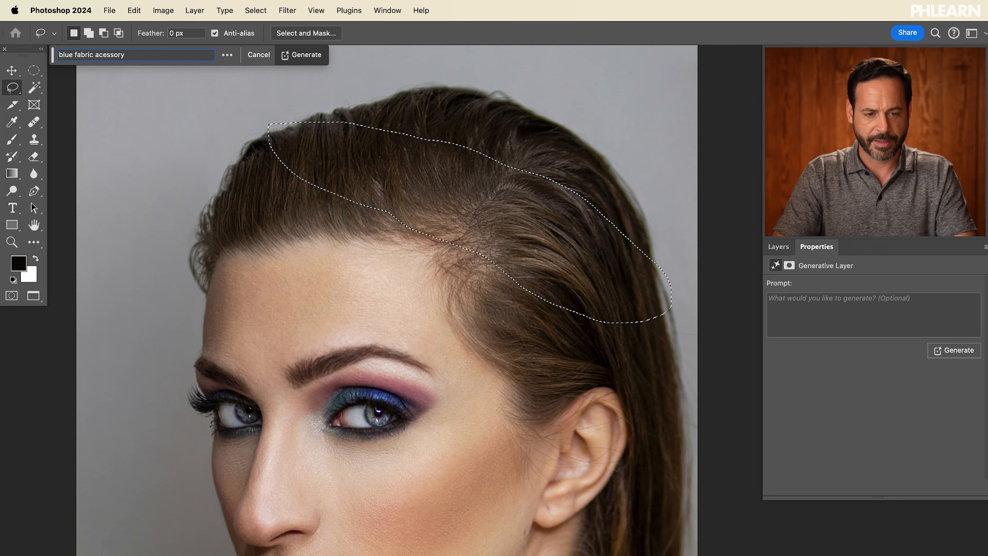
type("c")
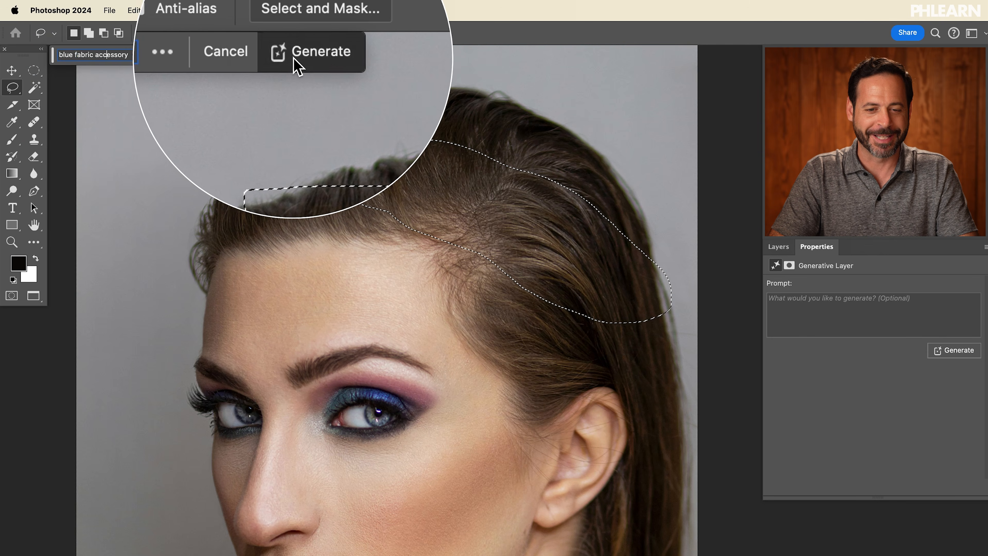
left_click(301, 54)
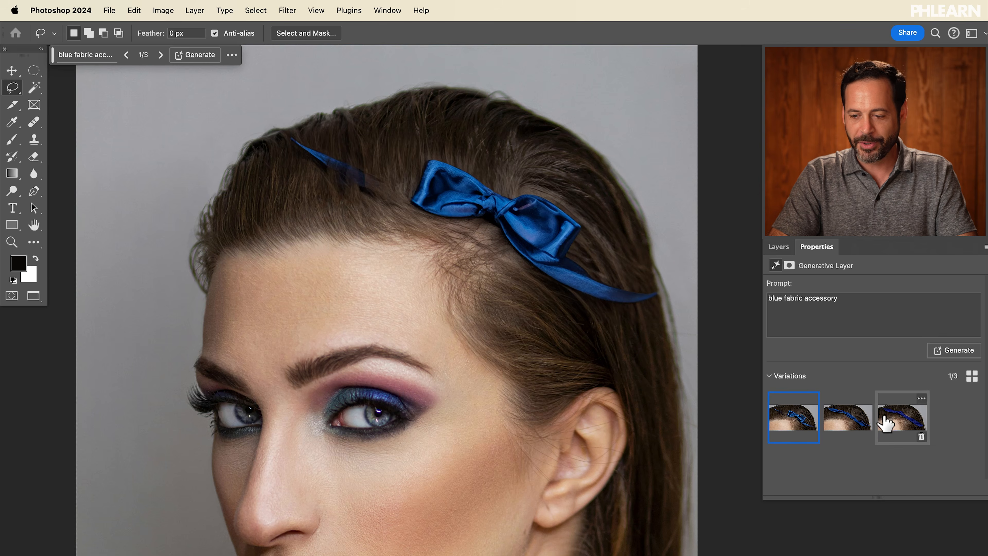
Step: Compare the accessory variations and keep the second one
left_click(841, 423)
left_click(886, 424)
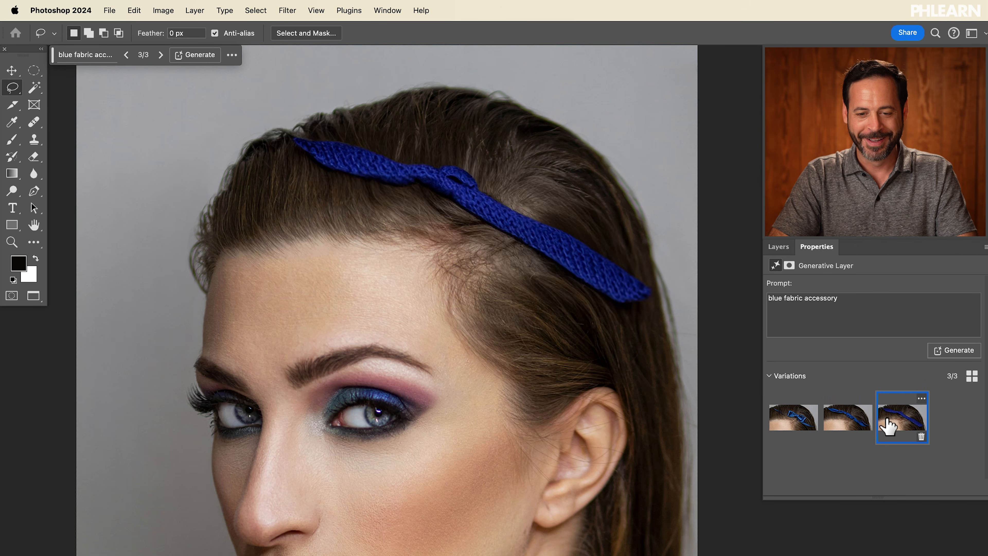
left_click(849, 429)
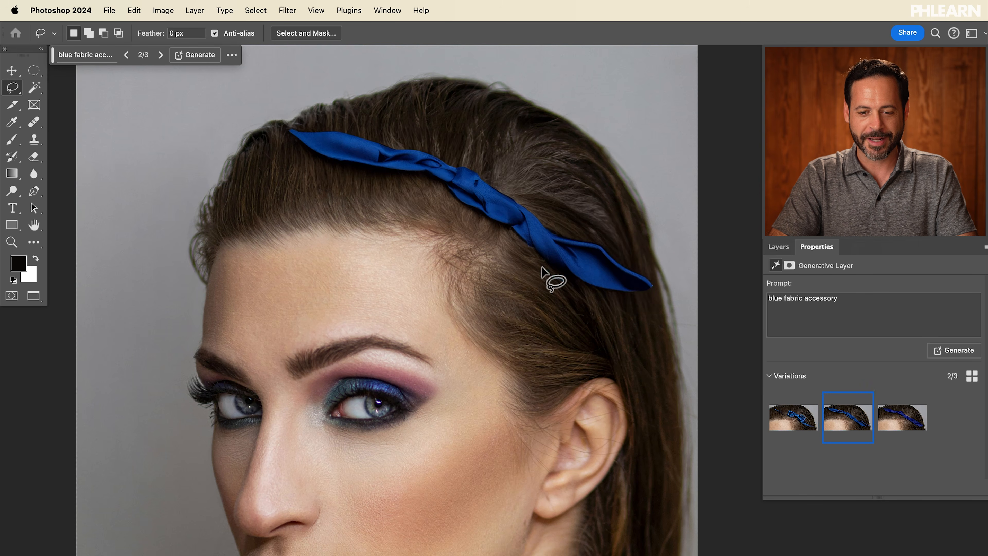
Step: Generate another set of variations for the blue fabric accessory
scroll(542, 269, "down", 1)
key("super+minus")
key("super+minus")
scroll(543, 269, "down", 3)
key("super+minus")
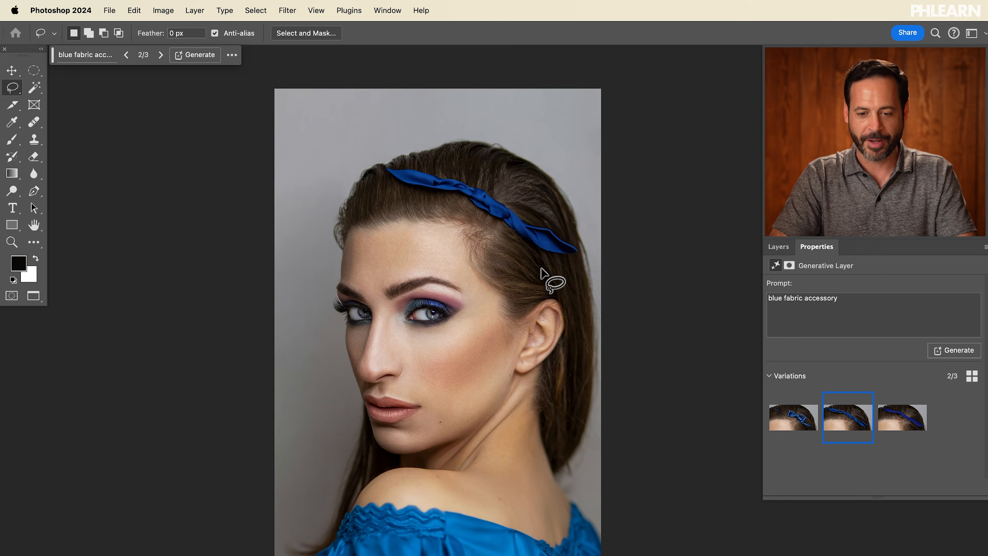
scroll(545, 279, "down", 2)
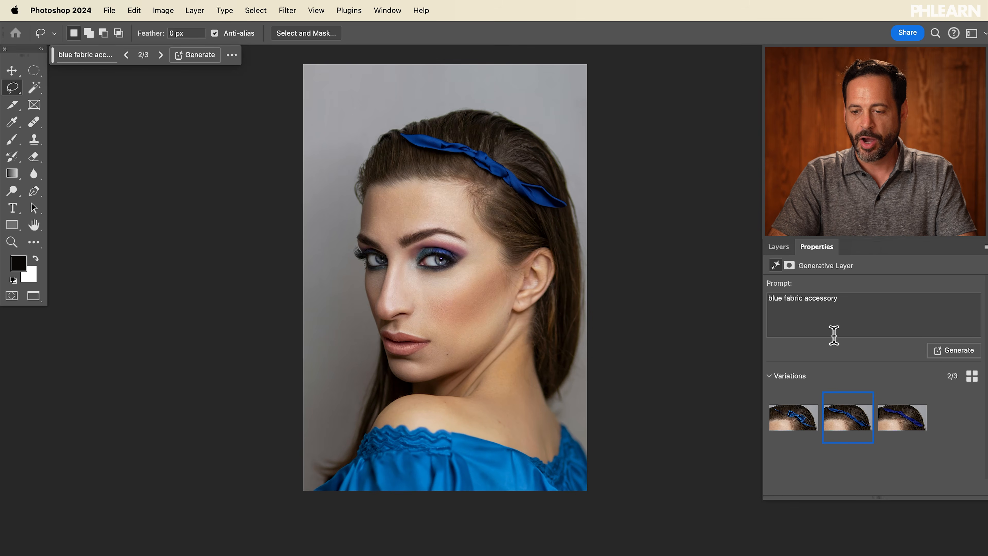
left_click(957, 356)
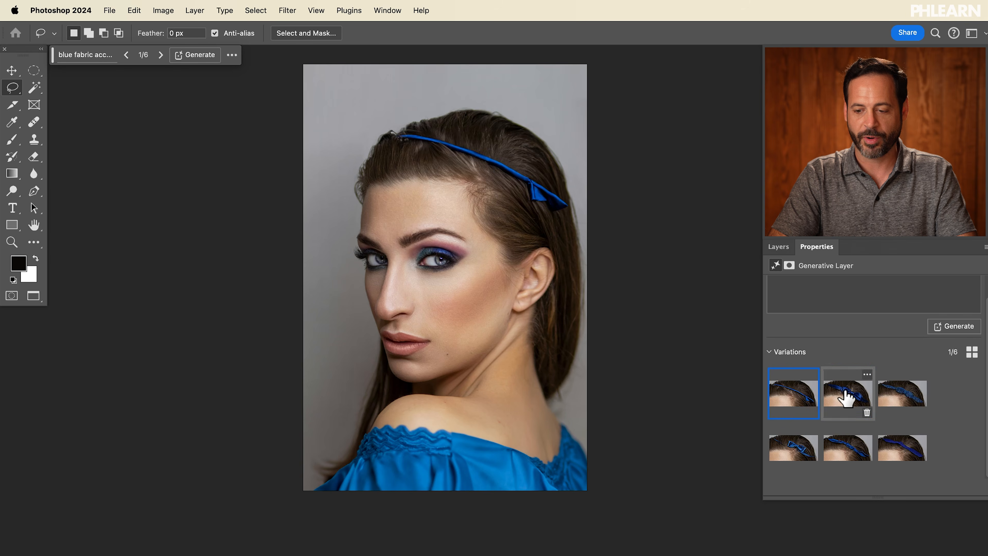
Step: Browse the six accessory variations and settle on the second one
left_click(847, 393)
left_click(912, 398)
left_click(862, 395)
left_click(911, 394)
left_click(852, 395)
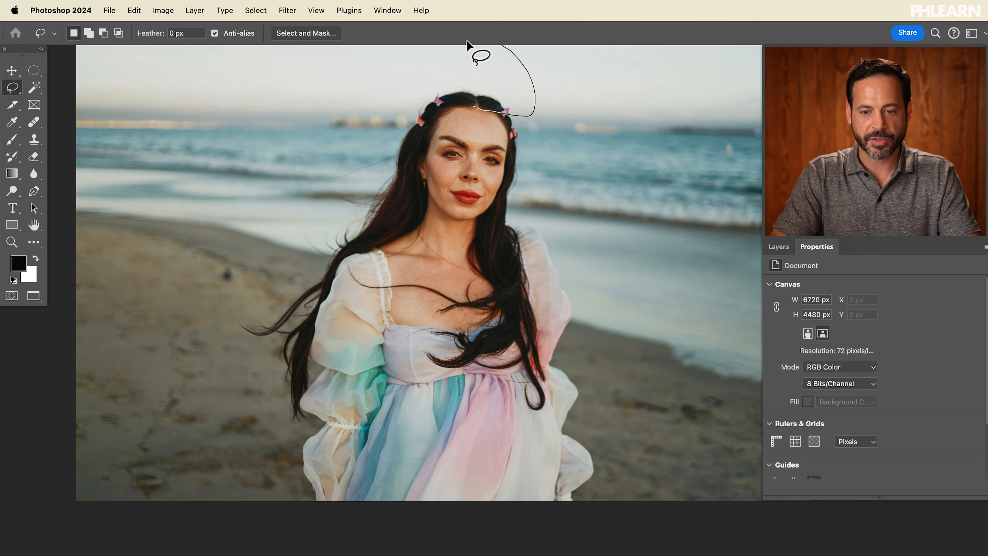
Step: On the beach photo, lasso an area over the woman's head and generate fill with the prompt "colorful tiara"
left_click_drag(450, 106, 455, 107)
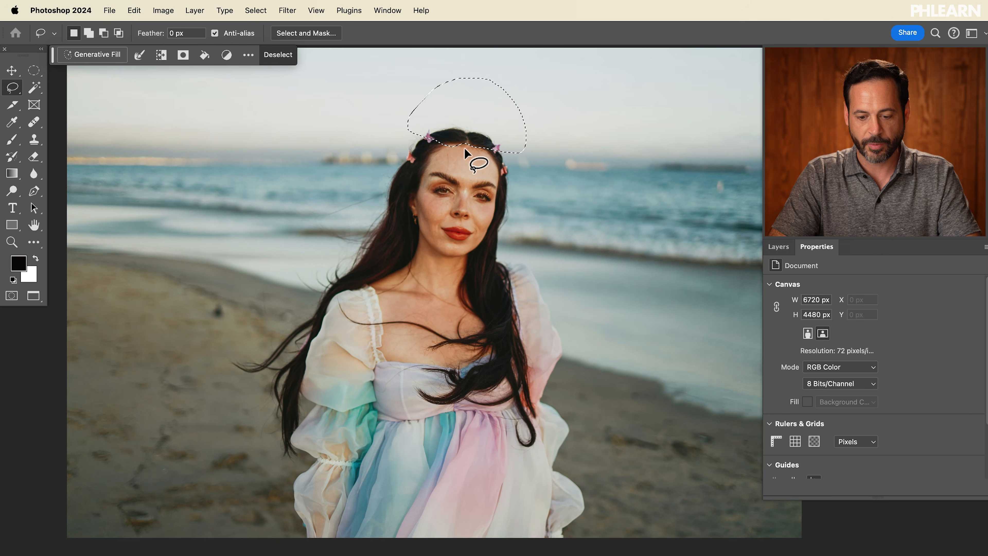
left_click_drag(477, 117, 468, 131)
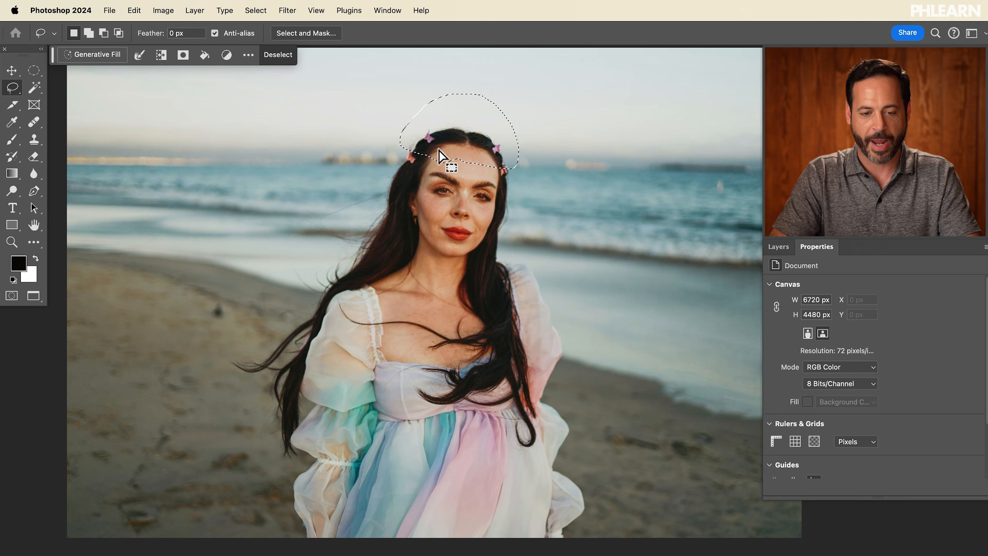
left_click(96, 55)
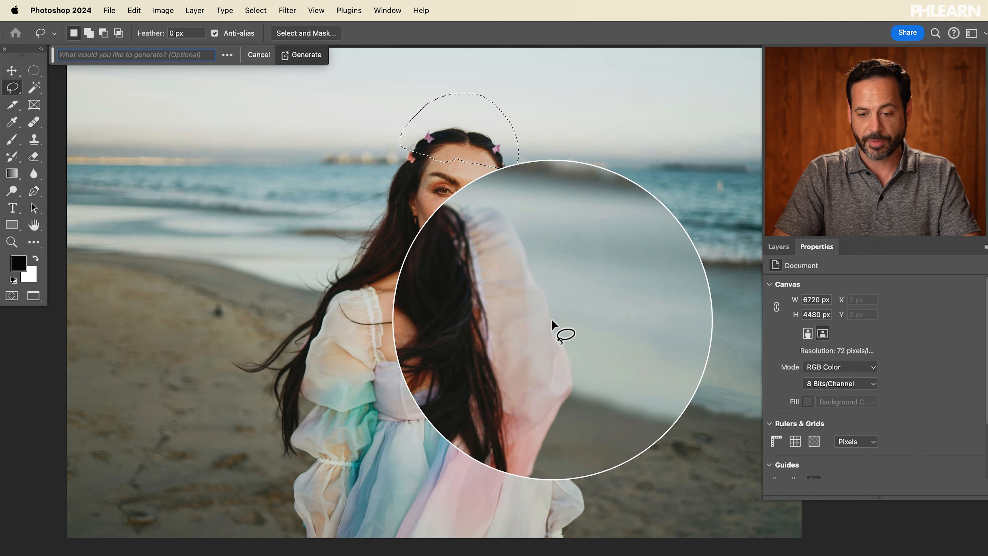
type("colorful tiara")
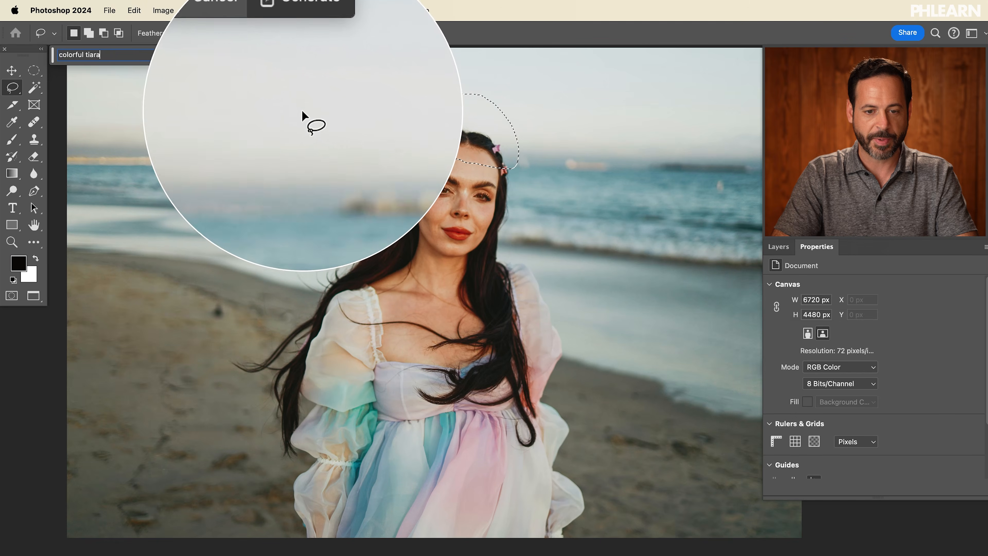
left_click(302, 54)
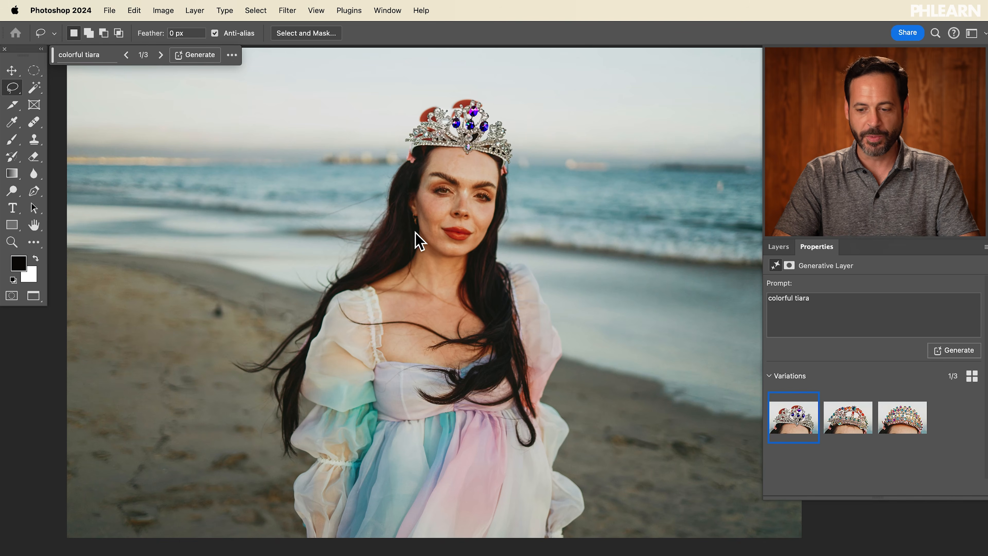
Step: Choose the second tiara variation
left_click(848, 418)
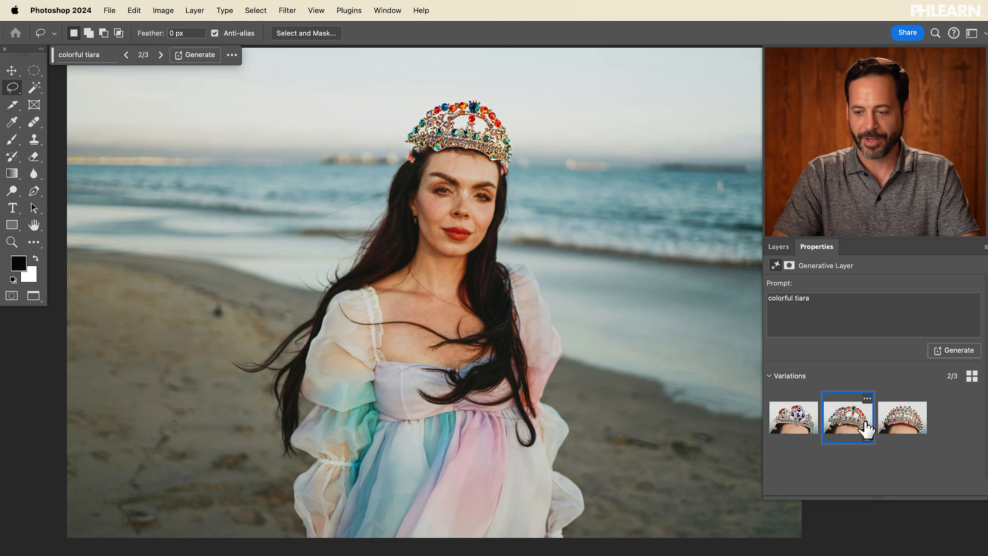
Step: Generate another set of variations for the colorful tiara
left_click(892, 428)
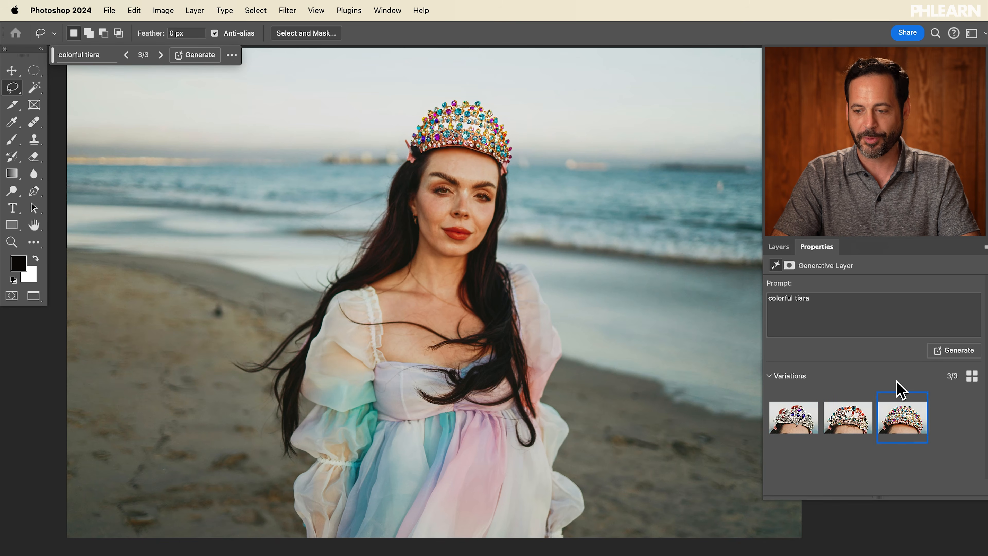
left_click(954, 351)
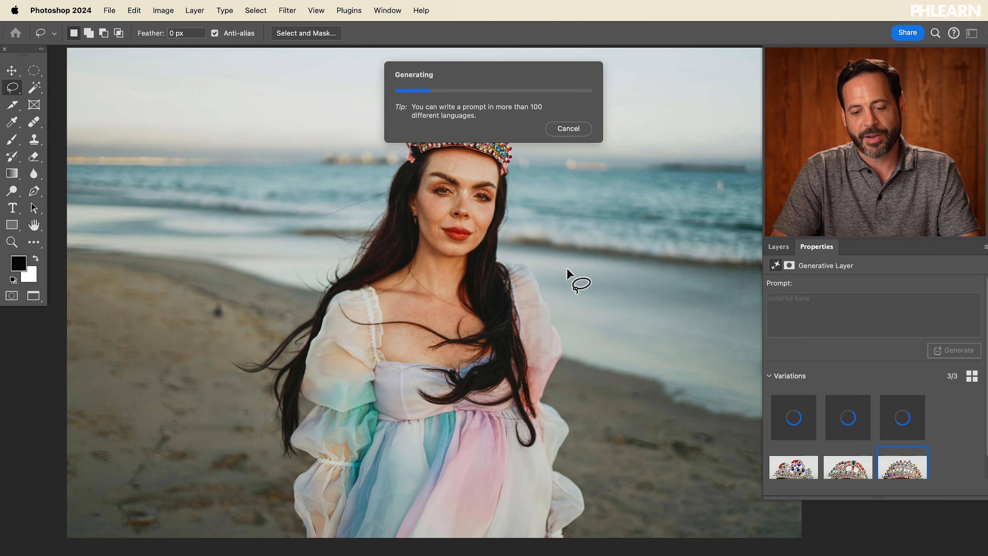
scroll(466, 300, "down", 1)
scroll(466, 300, "right", 2)
scroll(466, 300, "right", 6)
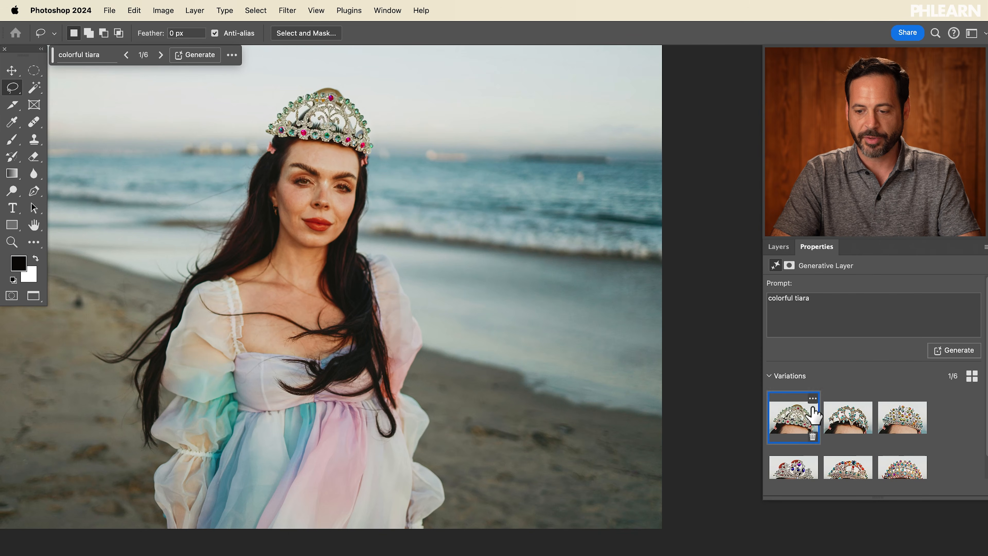
Step: Browse the six tiara variations and settle on the second one
left_click(850, 423)
left_click(895, 423)
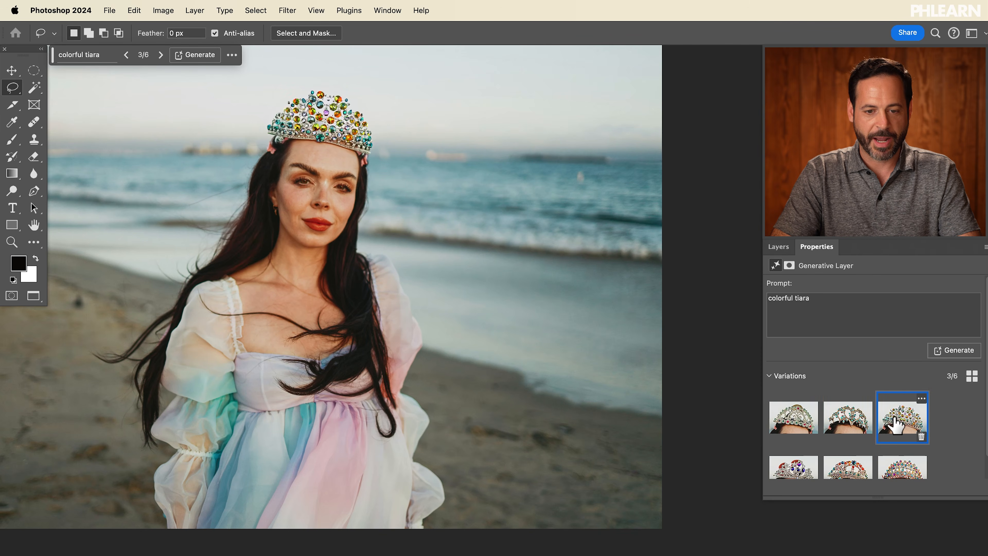
left_click(843, 418)
scroll(411, 326, "left", 5)
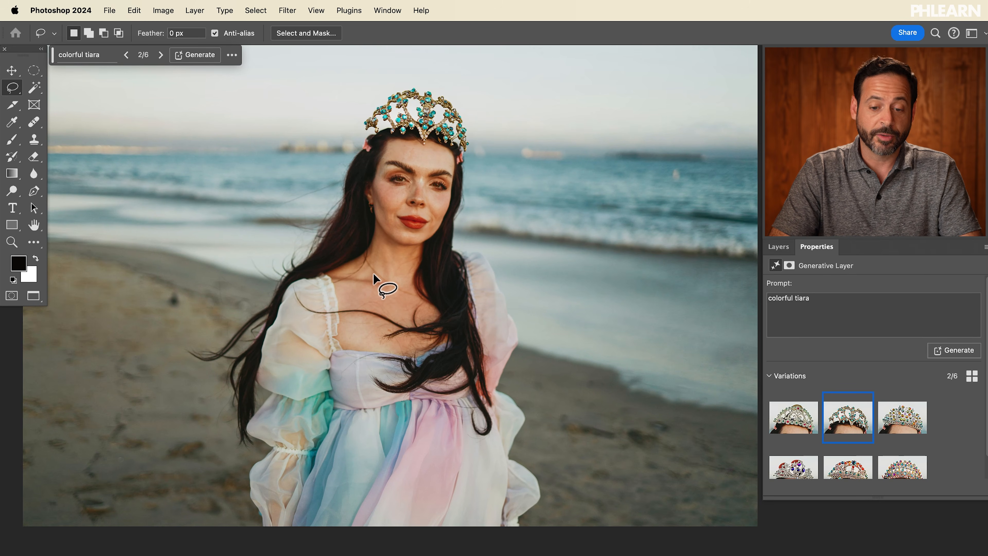
Step: Lasso a V-shaped necklace area around the woman's neck and collarbone, adding and trimming parts of the selection
key("super+plus")
key("super+plus")
key("super+minus")
key("super+minus")
key("super+plus")
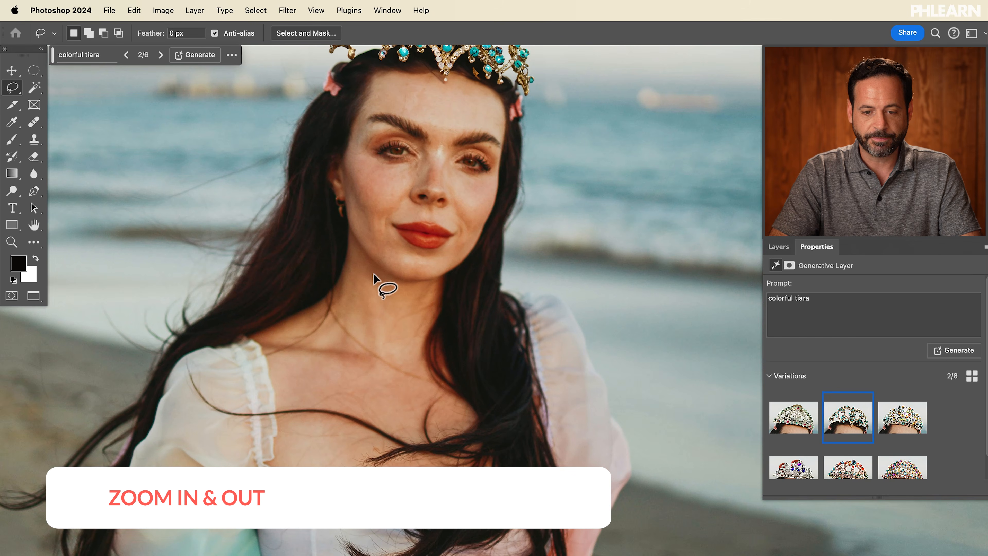
key("super+plus")
key("super+minus")
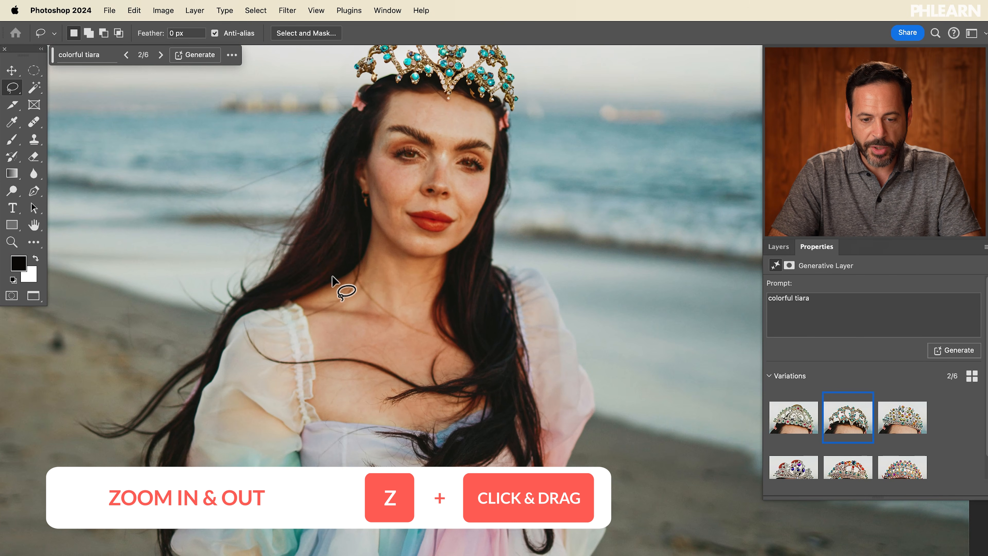
mouse_move(328, 277)
left_mouse_down()
mouse_move(364, 299)
mouse_move(400, 350)
mouse_move(450, 312)
left_mouse_up()
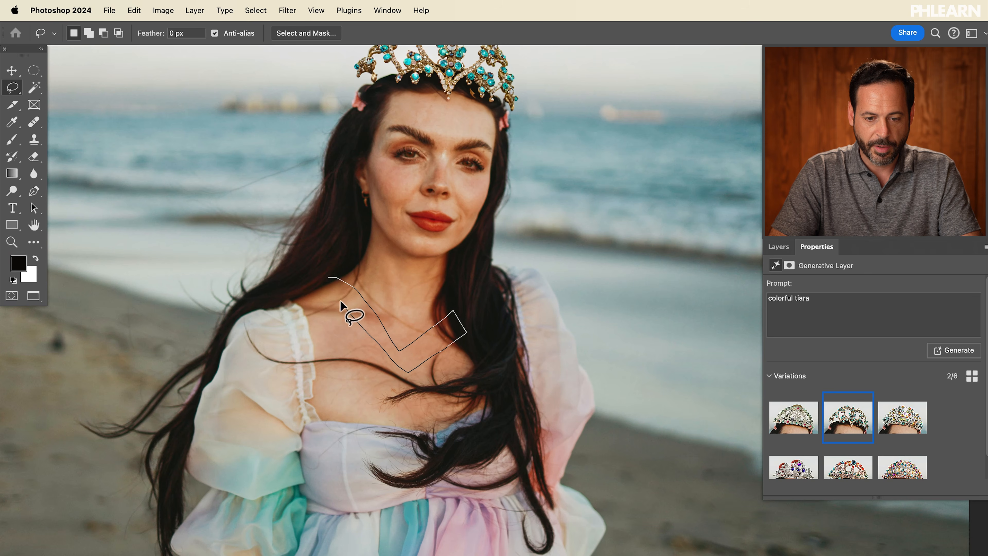
mouse_move(314, 278)
left_mouse_down()
mouse_move(342, 278)
mouse_move(369, 299)
mouse_move(412, 353)
left_mouse_up()
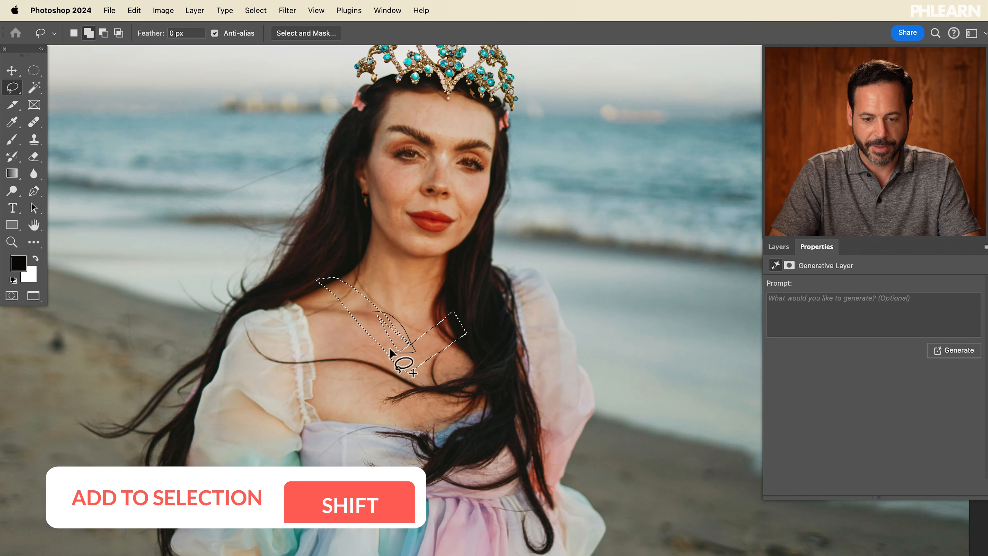
left_click_drag(333, 268, 351, 284)
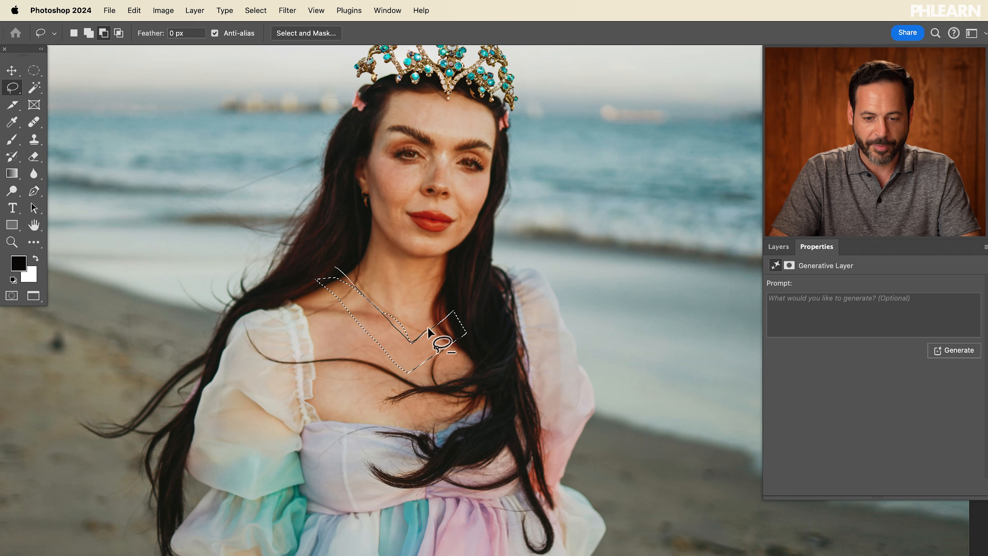
left_click_drag(429, 328, 428, 330)
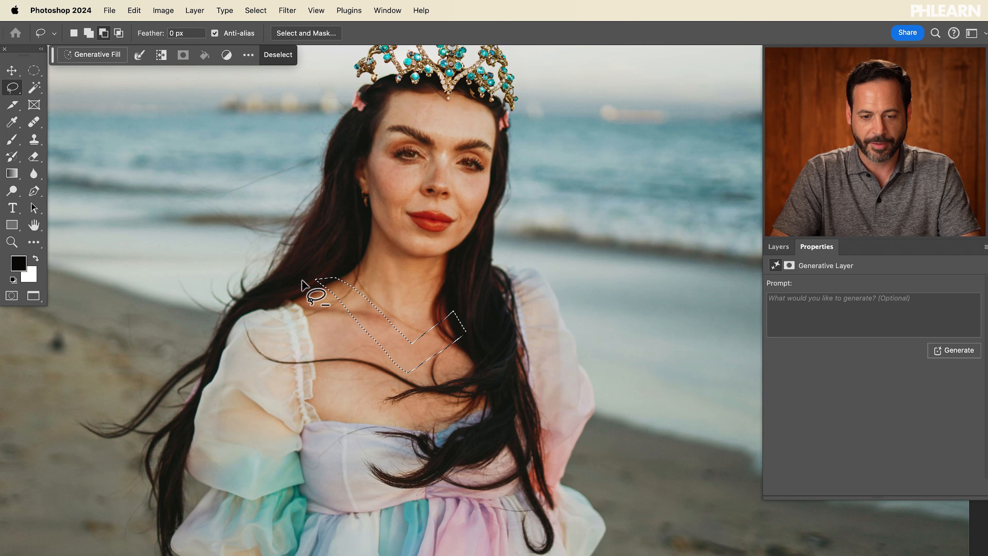
left_click_drag(302, 280, 339, 307)
mouse_move(417, 388)
left_mouse_down()
mouse_move(437, 353)
mouse_move(446, 411)
left_mouse_up()
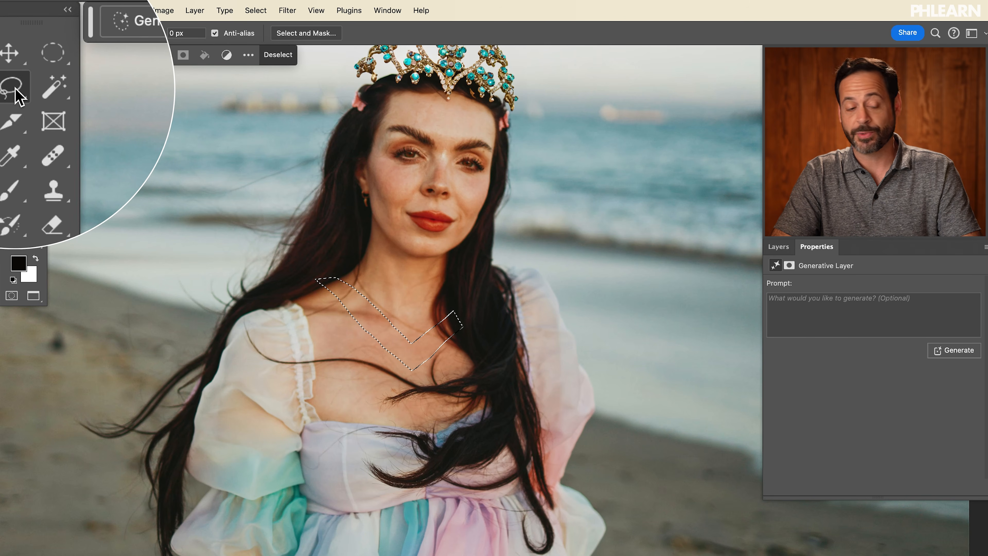
Step: Add an elliptical pendant area at the bottom of the V to the selection with the Elliptical Marquee tool
left_click(33, 76)
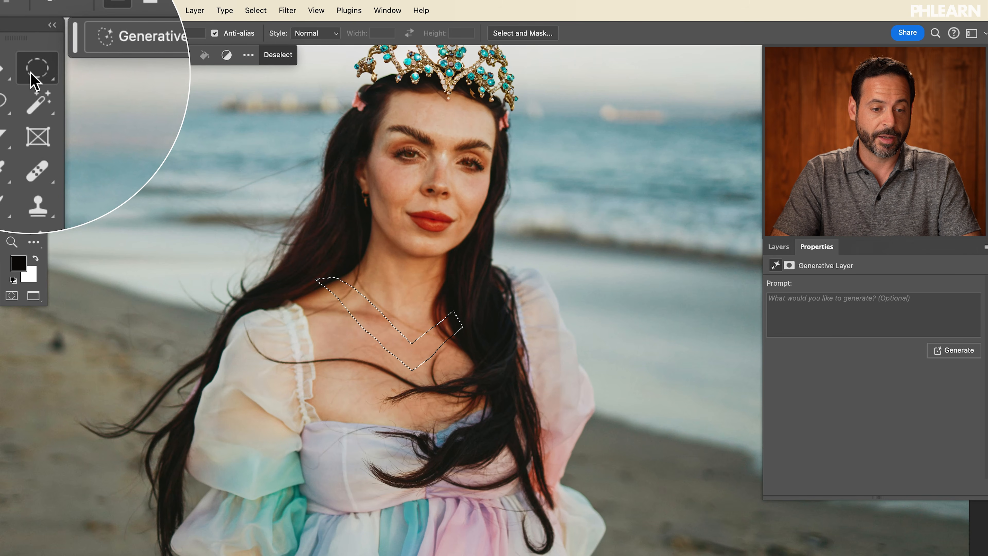
left_click_drag(393, 349, 438, 389)
key("space")
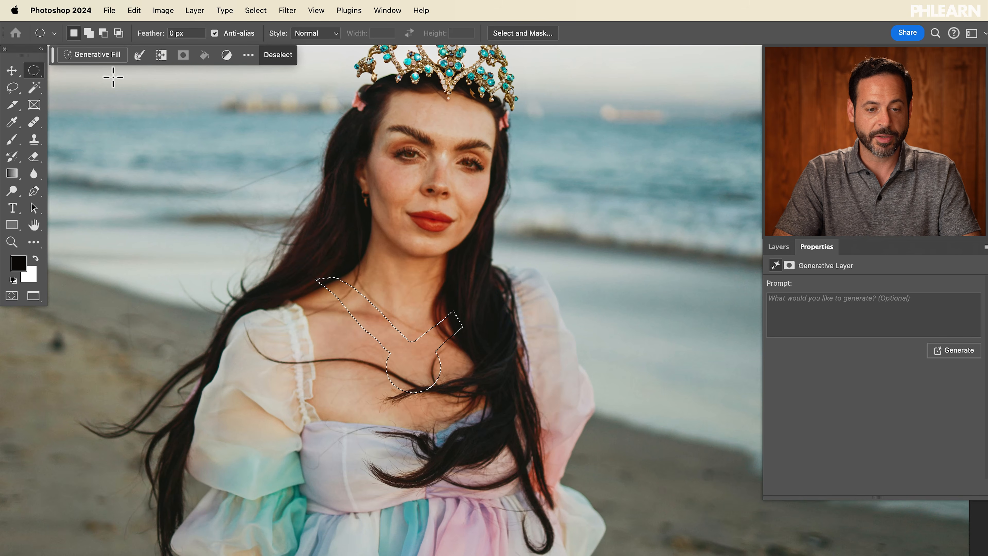
Step: Generate fill in the selection with the prompt "colorful jewel necklace"
left_click(98, 56)
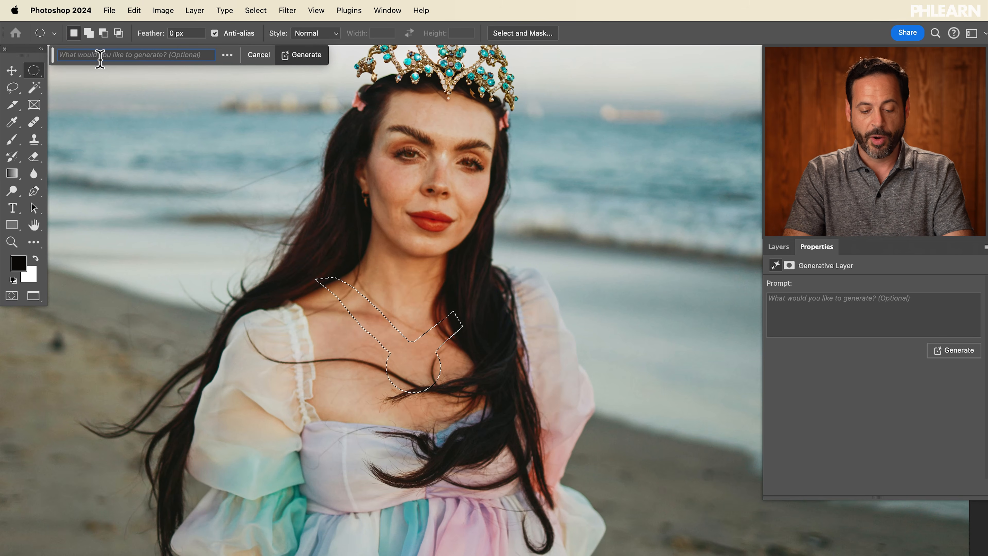
type("co")
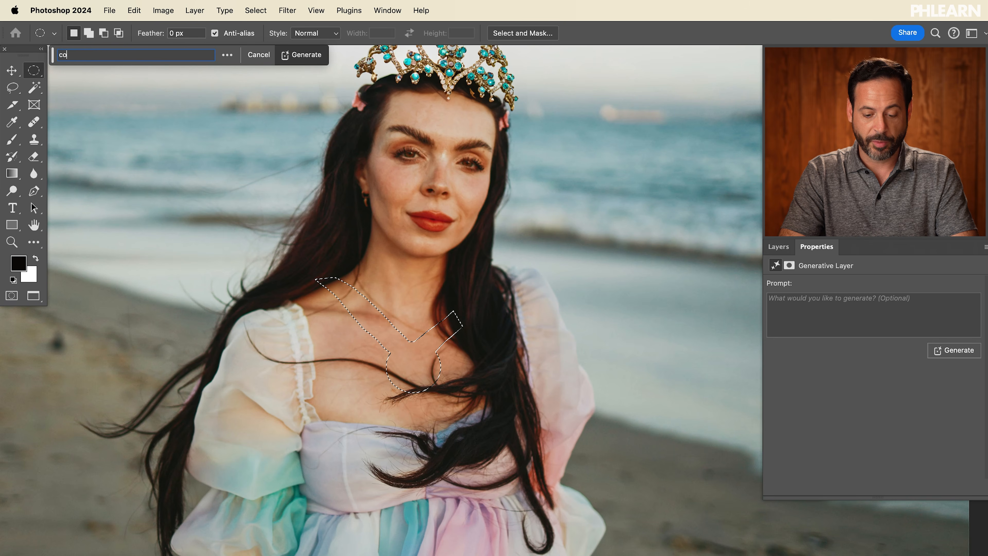
type("lorful")
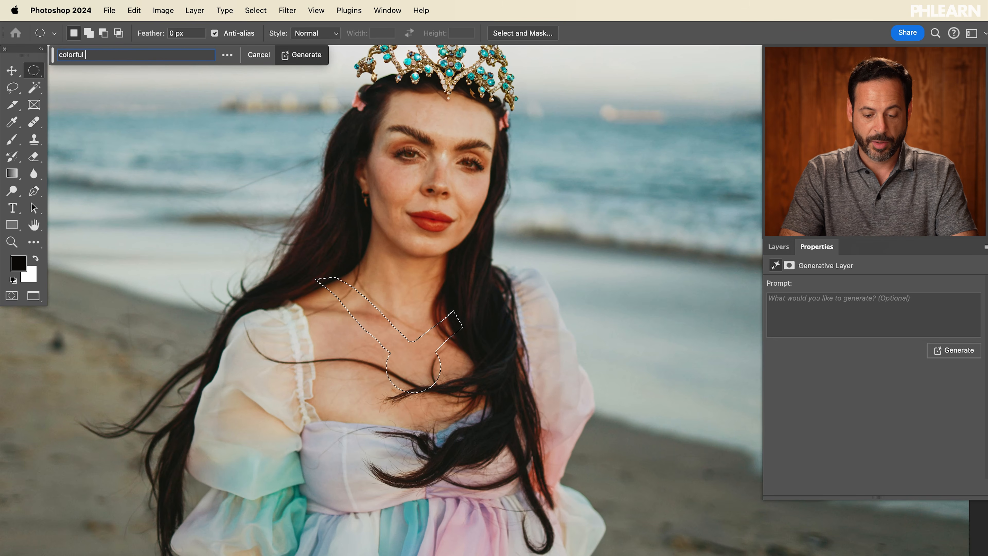
type(" jewela")
key("BackSpace")
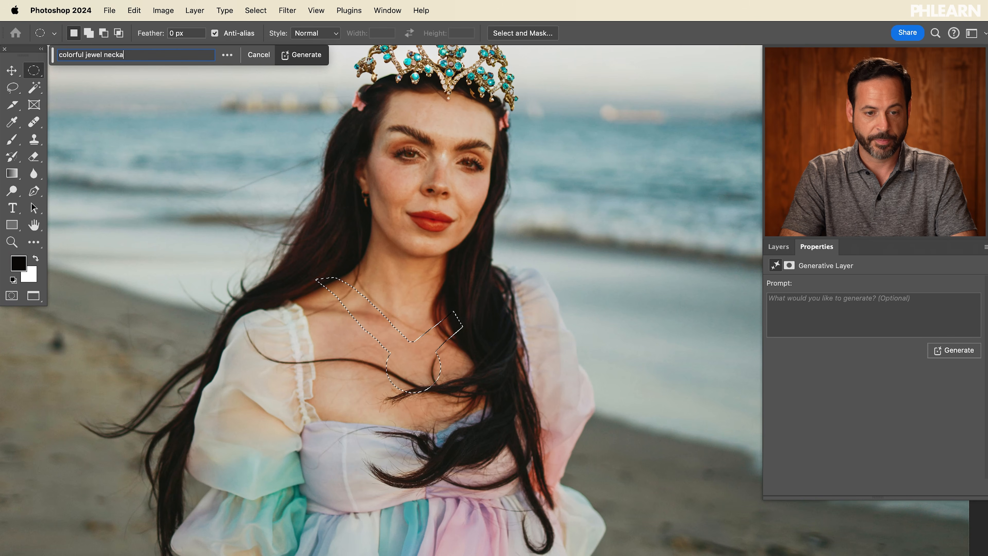
type("necklace")
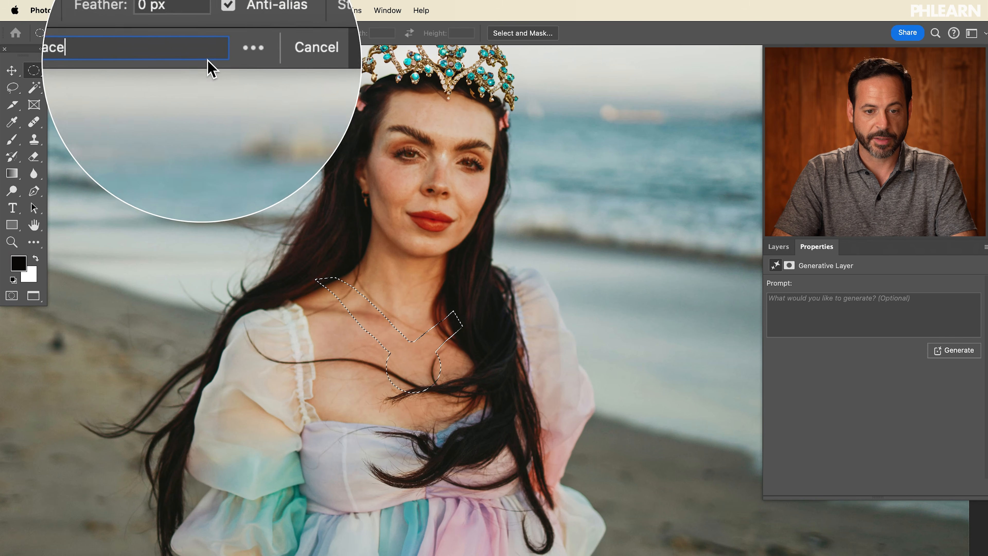
left_click(215, 56)
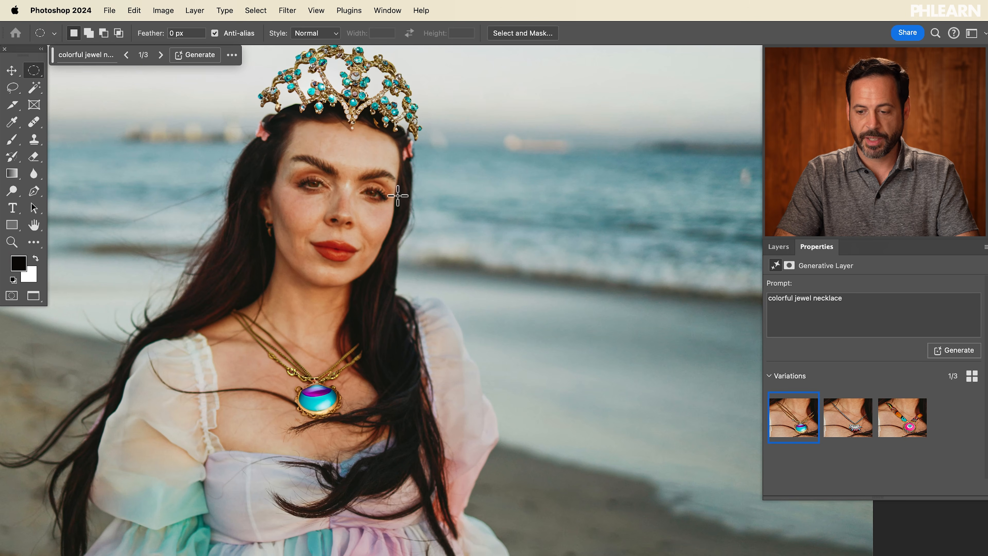
Step: Browse the necklace variations, generate another set, and choose the third one
left_click(848, 433)
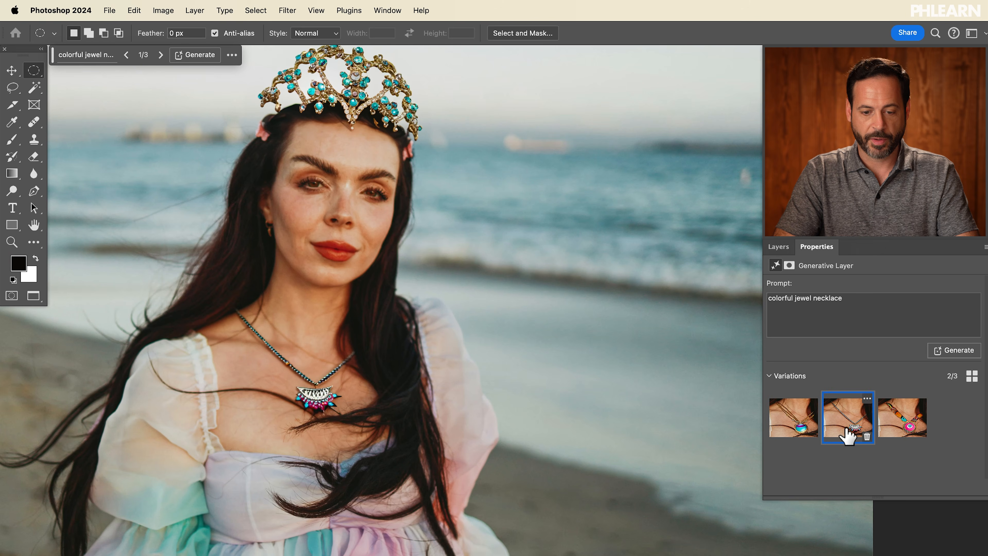
left_click(892, 425)
left_click(950, 351)
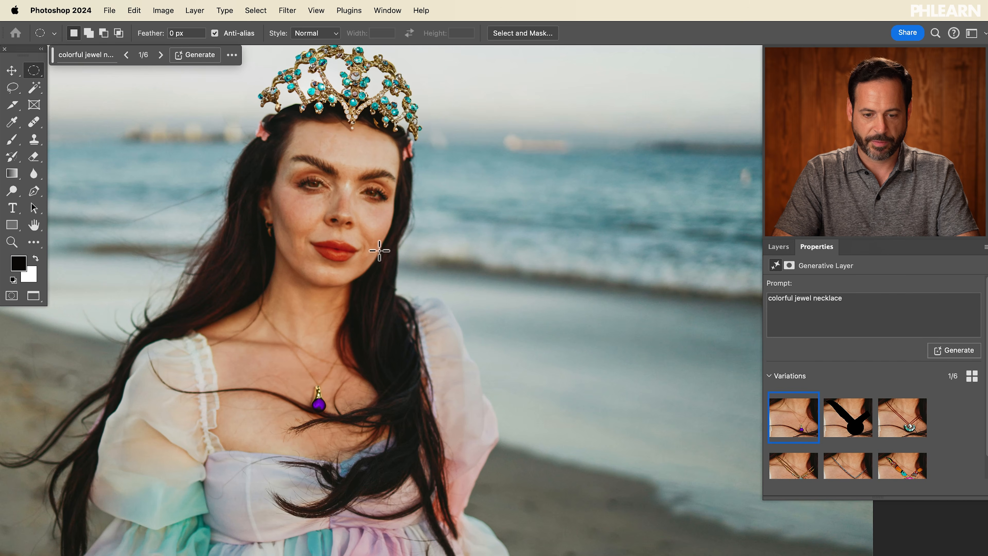
left_click(901, 427)
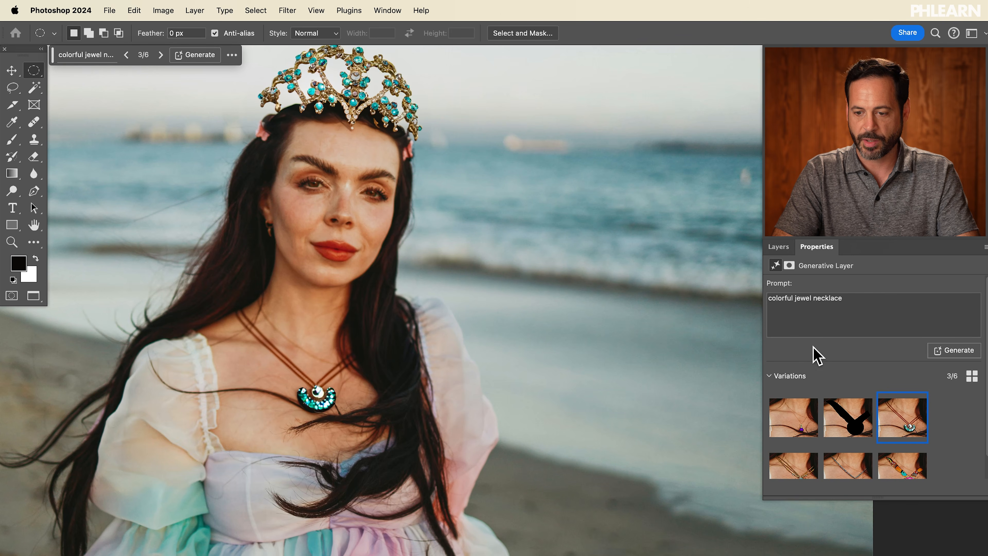
Step: Change the necklace prompt to "colorful gemstone necklace" and generate new variations
type("g")
type("emstone")
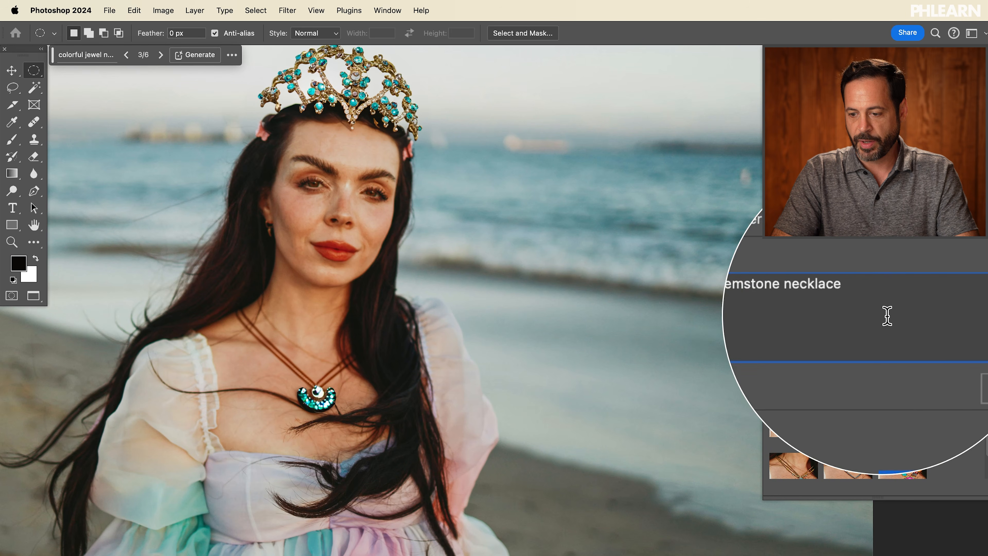
left_click(955, 350)
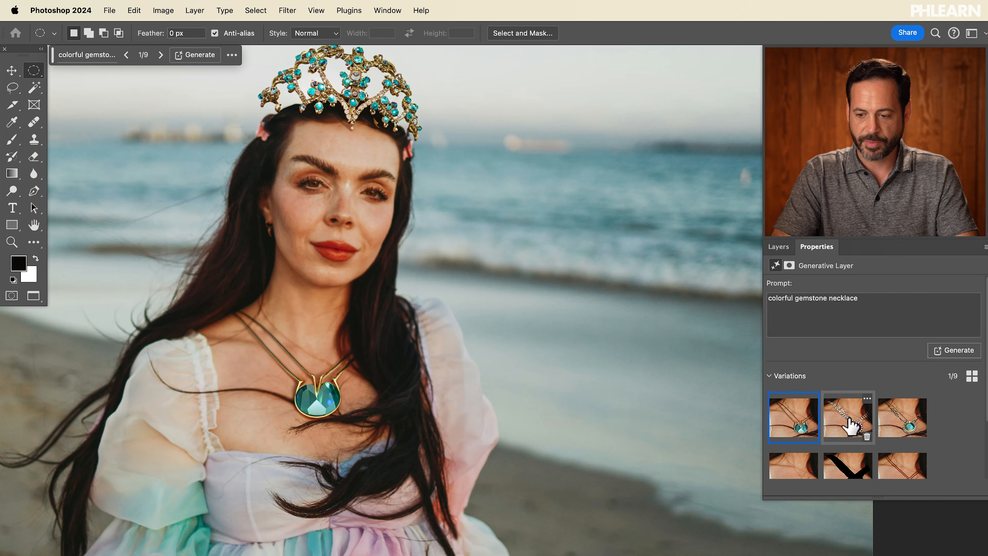
Step: Browse the gemstone necklace variations and generate another set
left_click(851, 424)
left_click(885, 418)
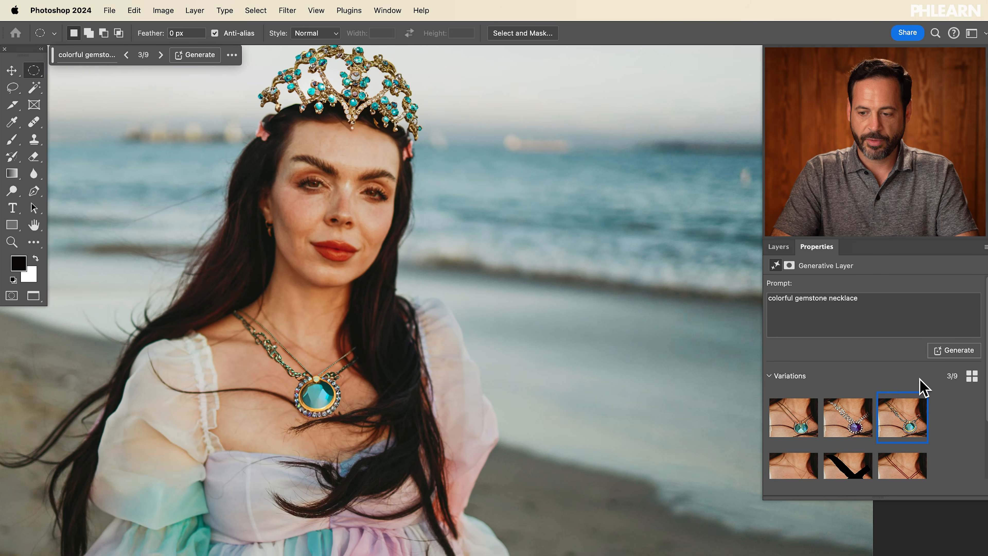
left_click(947, 351)
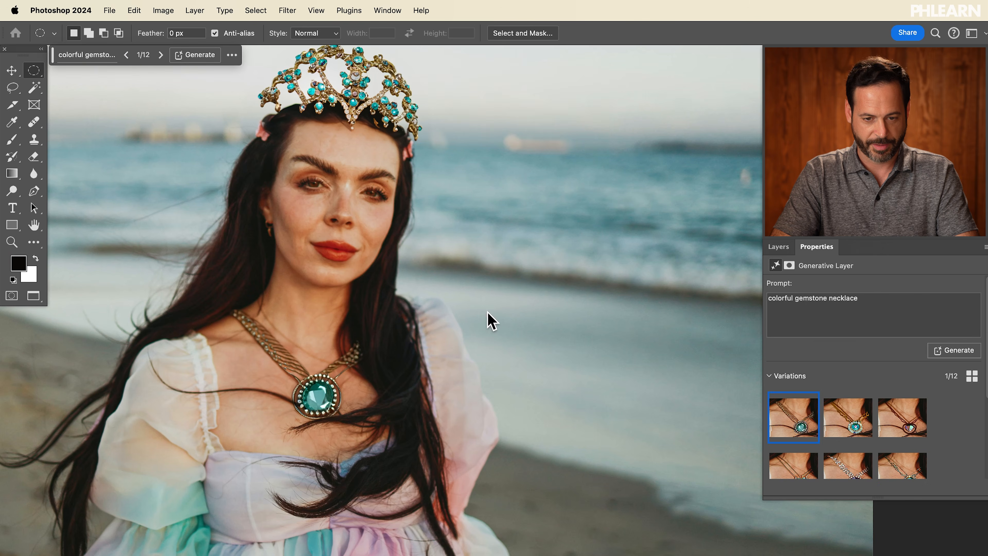
Step: Choose the second gemstone necklace variation
left_click(844, 416)
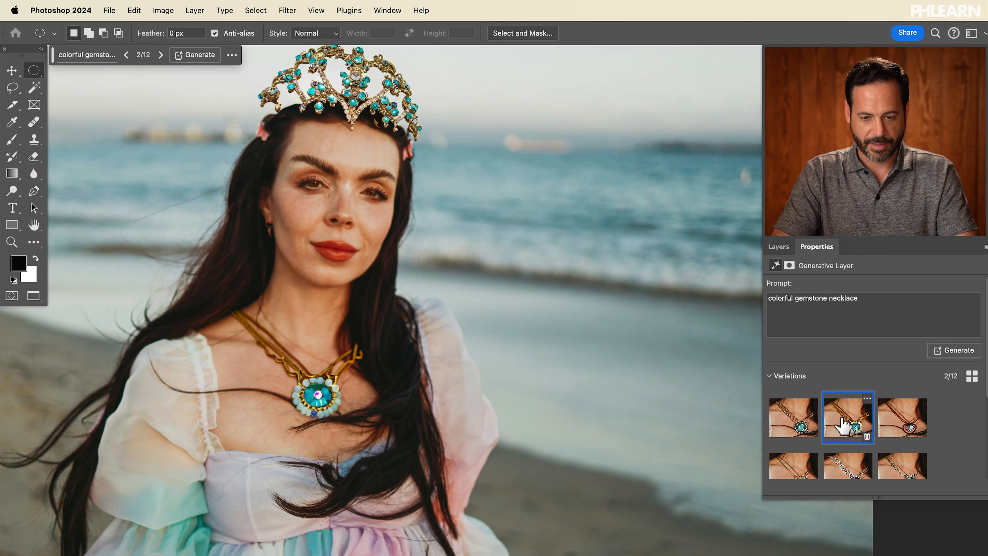
left_click(888, 418)
left_click(840, 417)
key("super+minus")
key("super+minus")
key("super+plus")
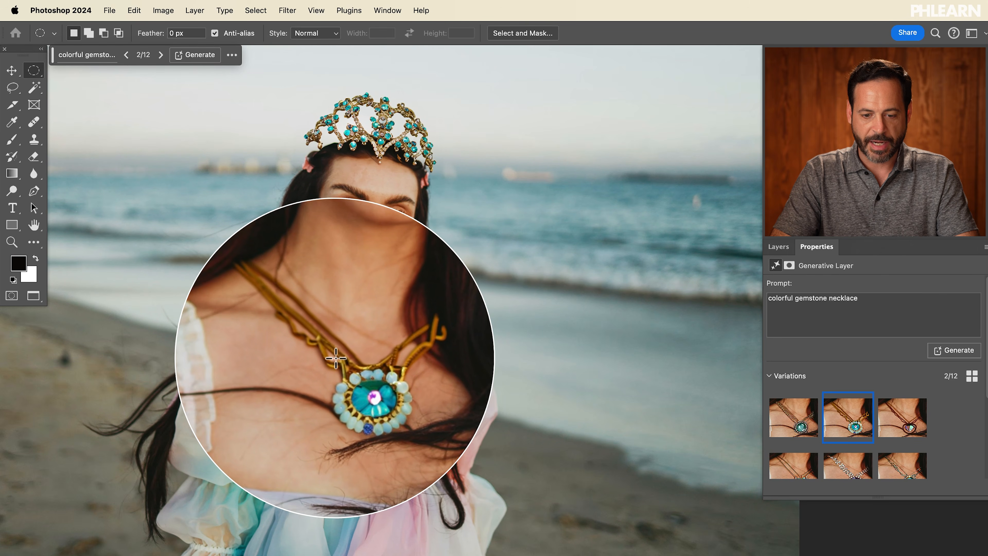
Step: Toggle the colorful tiara layer on and off to compare, then select it and open its generative properties
left_click(779, 247)
mouse_move(773, 328)
left_mouse_down()
mouse_move(773, 340)
mouse_move(772, 328)
left_mouse_up()
left_click(772, 350)
left_click(772, 351)
left_click(772, 350)
left_click(772, 351)
left_click(795, 353)
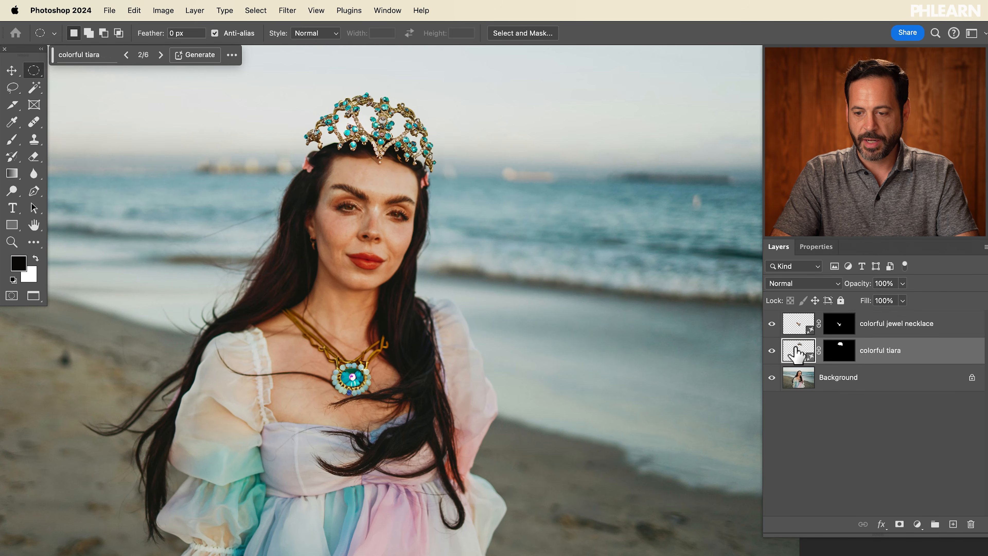
left_click(817, 246)
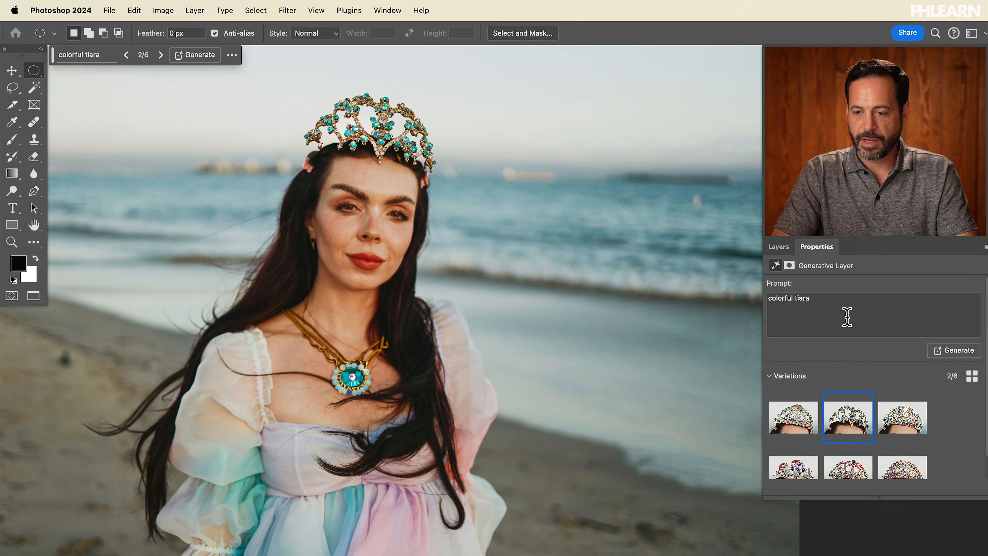
Step: Change the tiara prompt to "colorful tiara funky style" and generate new variations
type("funky stly")
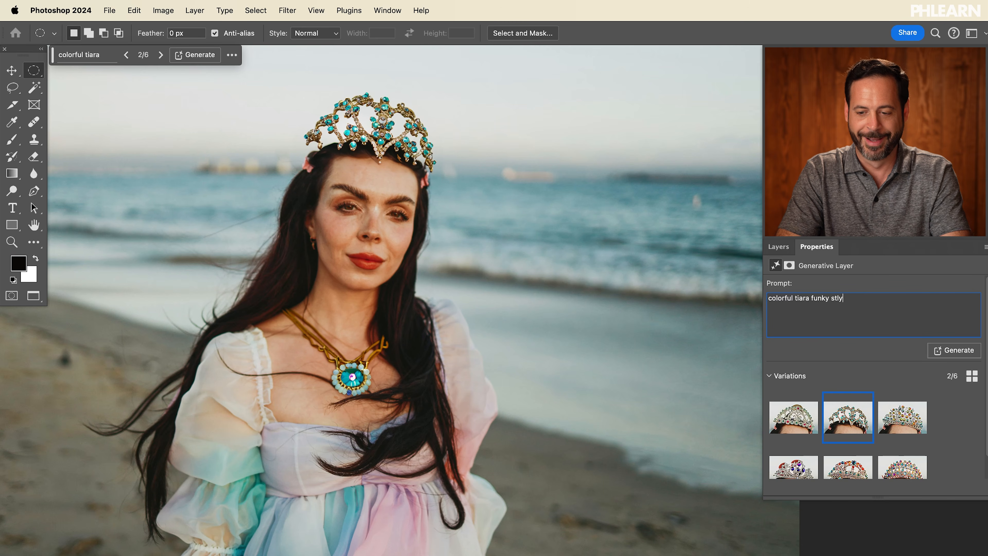
type("e")
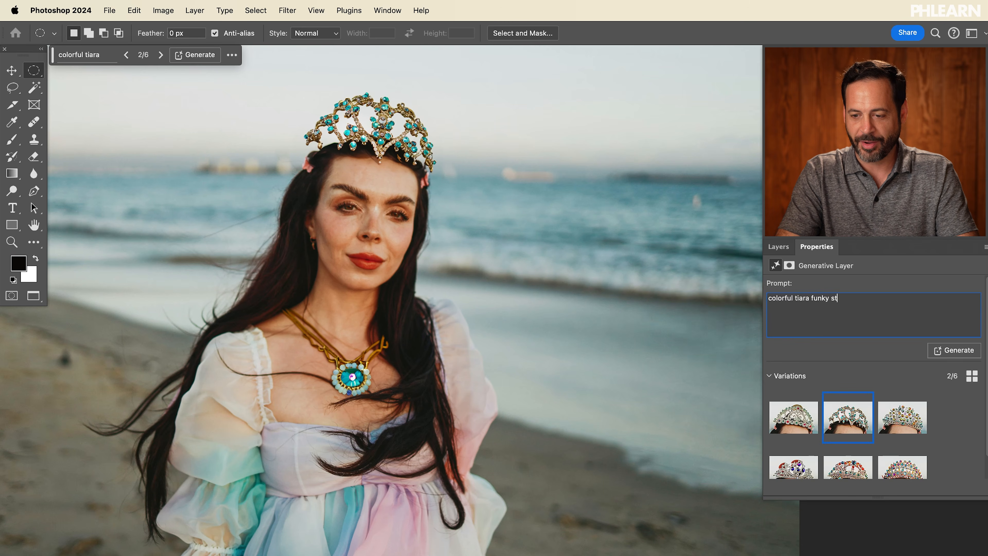
type("yle")
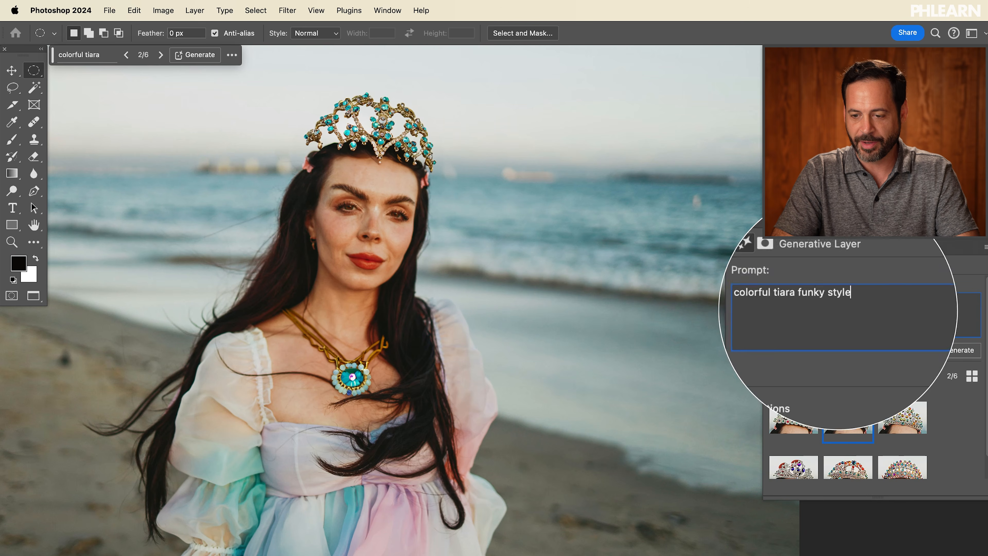
left_click(961, 350)
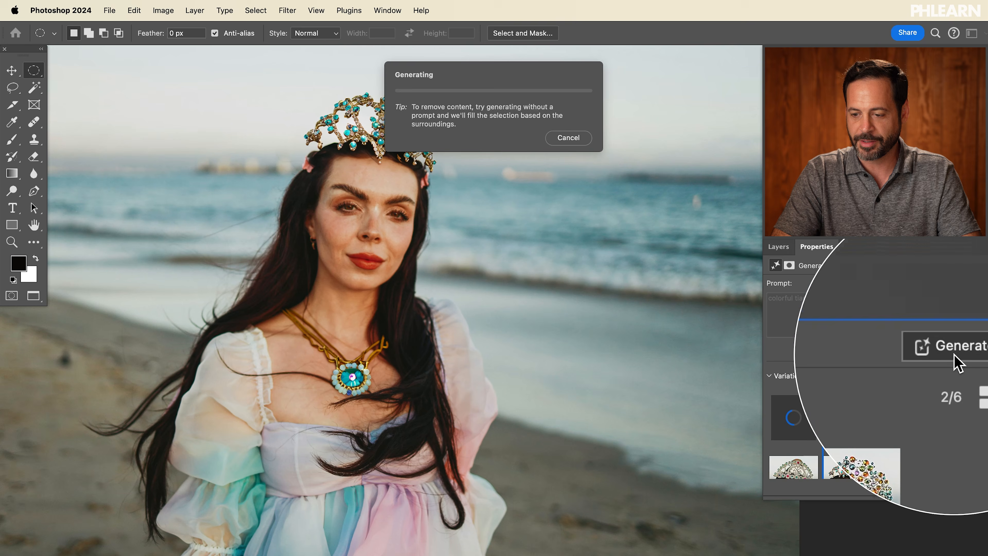
Step: Preview the second and third funky tiara variations, keep the second, and generate another set of variations
scroll(488, 245, "right", 3)
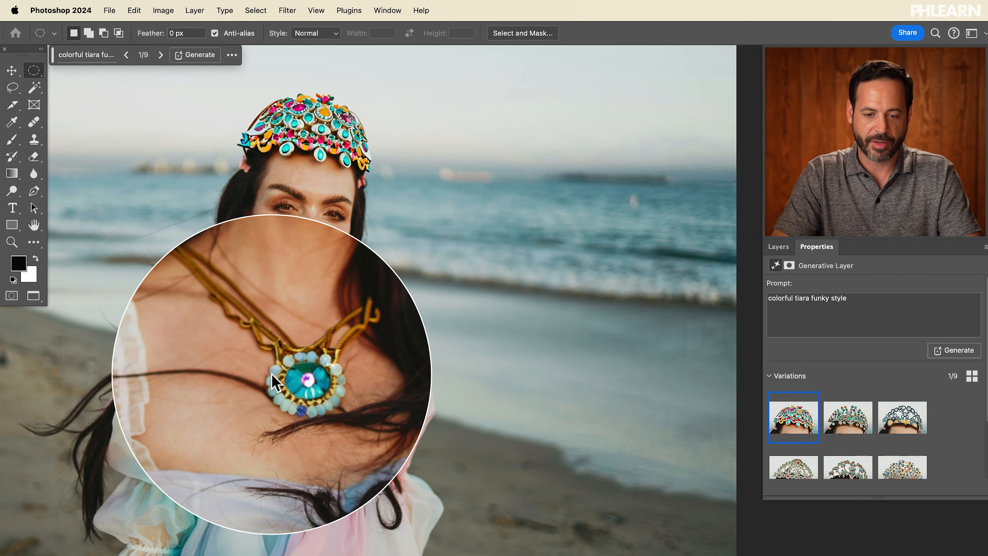
left_click(850, 425)
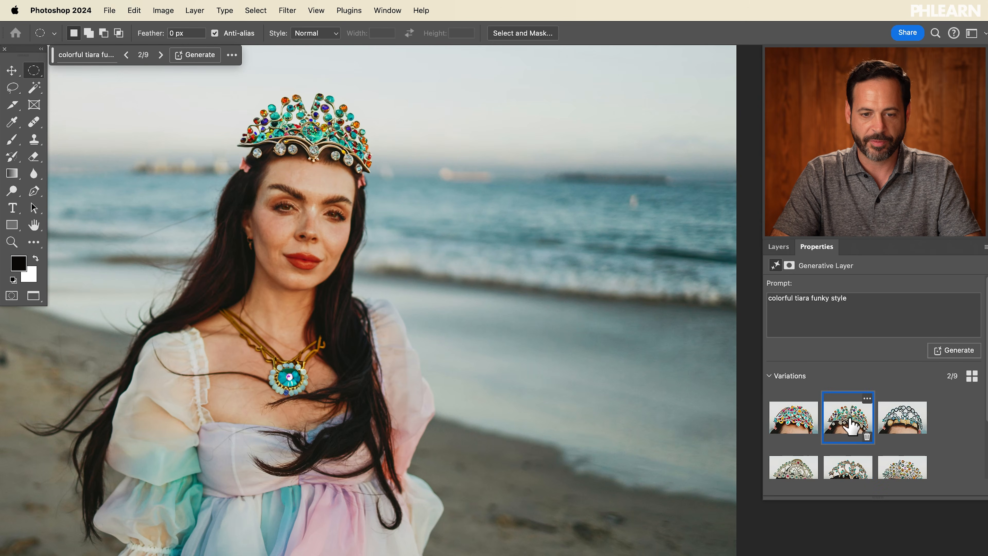
left_click(891, 423)
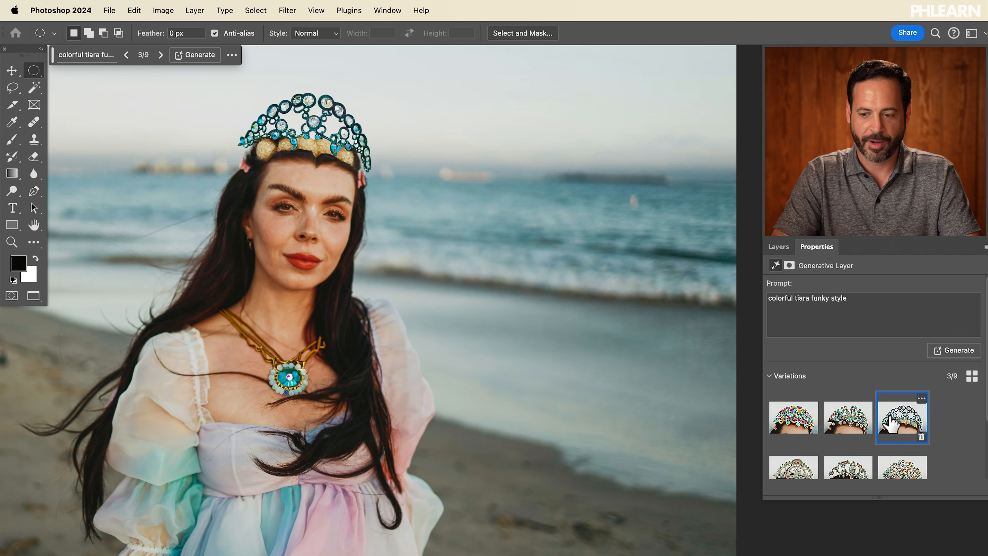
left_click(846, 416)
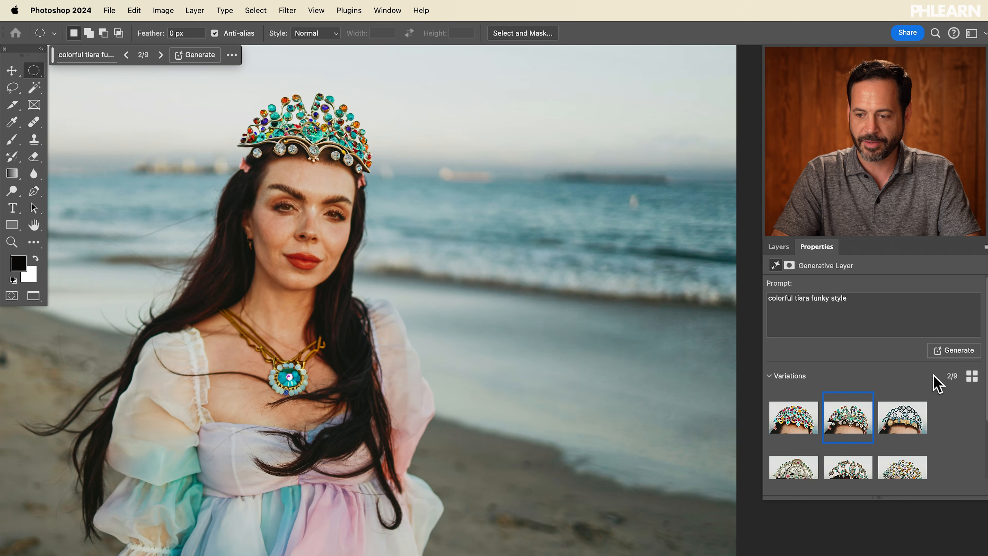
left_click(958, 350)
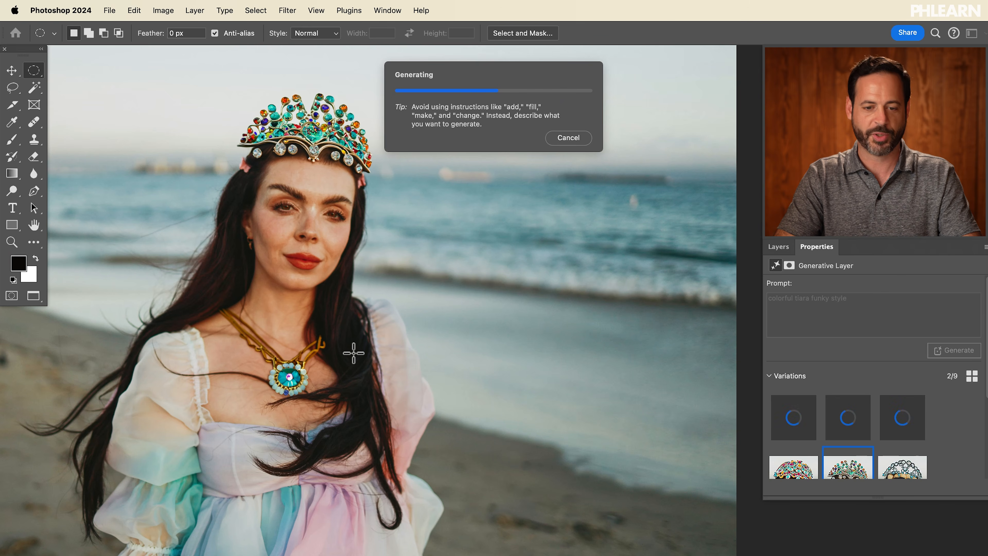
Step: Browse the newly generated tiara variations in the first row
left_click(828, 422)
left_click(898, 423)
left_click(852, 423)
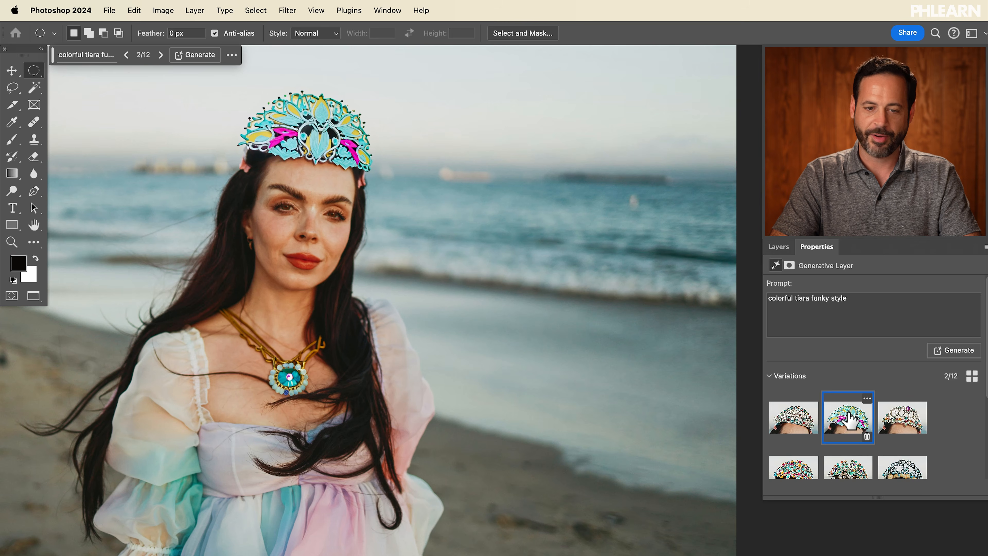
scroll(851, 420, "down", 2)
left_click(894, 408)
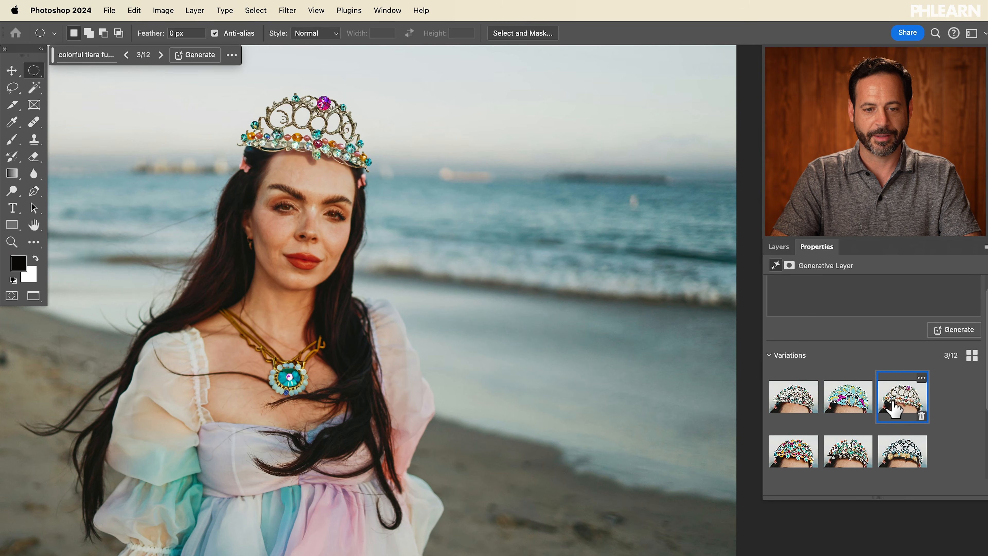
Step: Scroll through the full set of tiara variations and choose the fifth variation
scroll(894, 409, "down", 1)
left_click(790, 446)
left_click(848, 444)
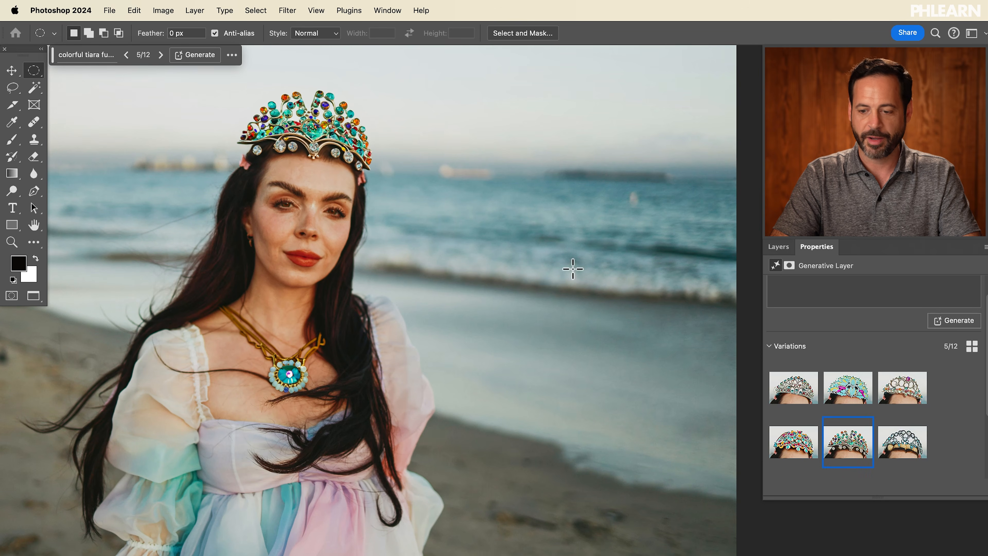
scroll(876, 397, "down", 5)
scroll(876, 397, "down", 2)
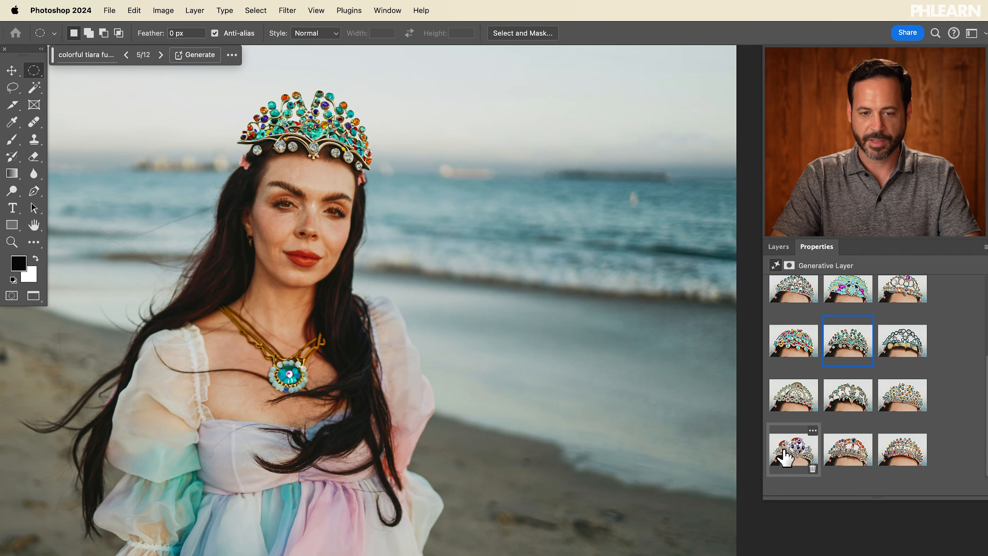
left_click(848, 450)
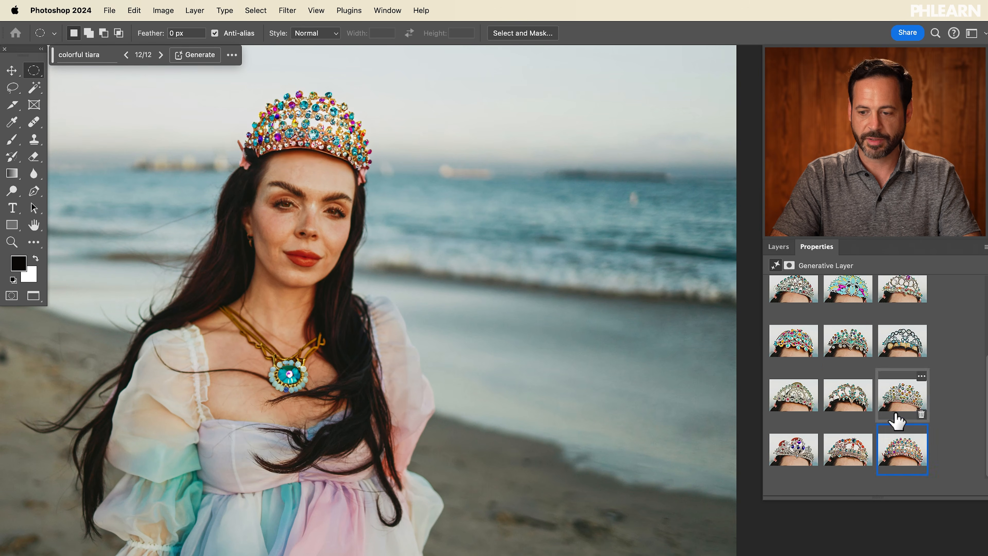
left_click(837, 403)
left_click(790, 399)
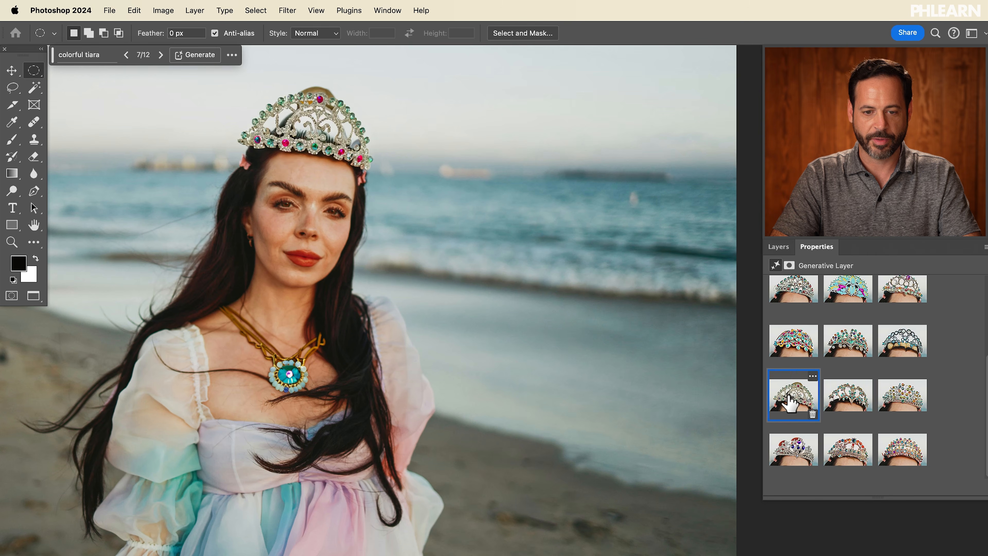
left_click(842, 401)
left_click(842, 336)
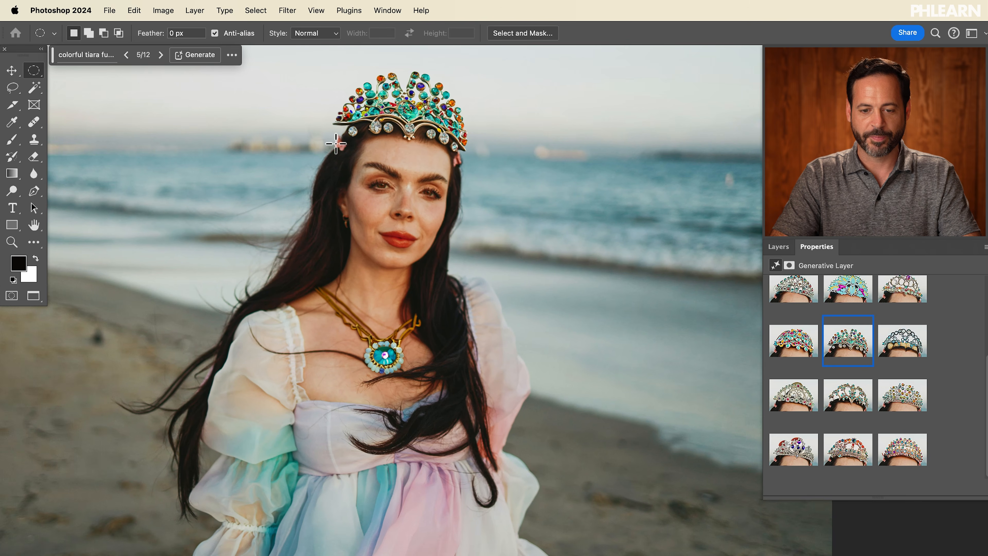
Step: Toggle the necklace and tiara layers' visibility to compare the portrait with and without the additions
scroll(336, 143, "left", 1)
left_click(779, 247)
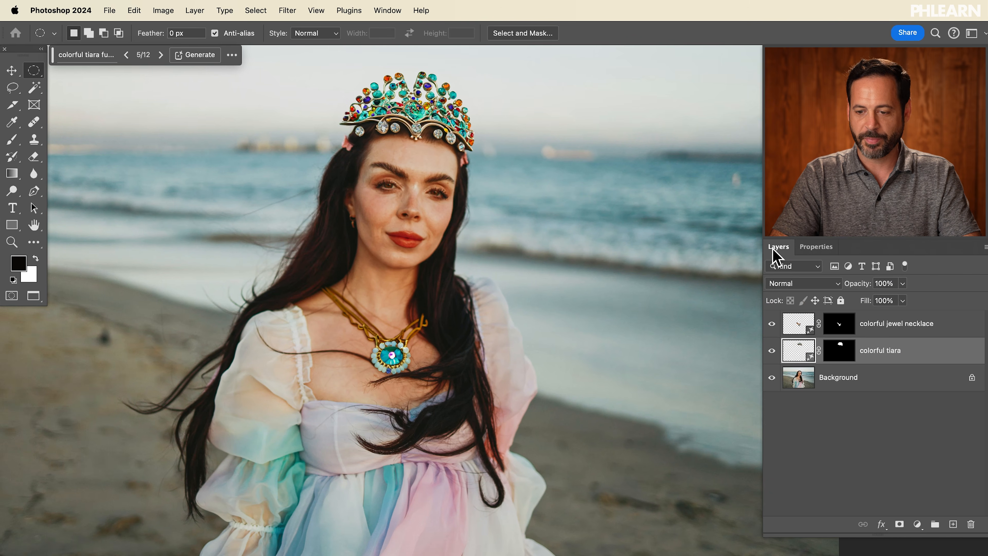
left_click(773, 325)
left_click(773, 351)
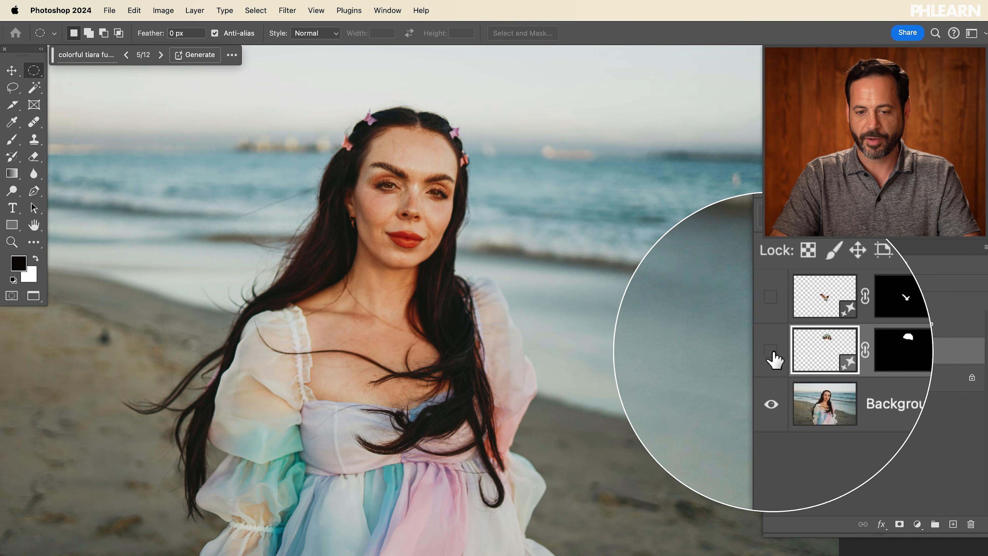
left_click(772, 323)
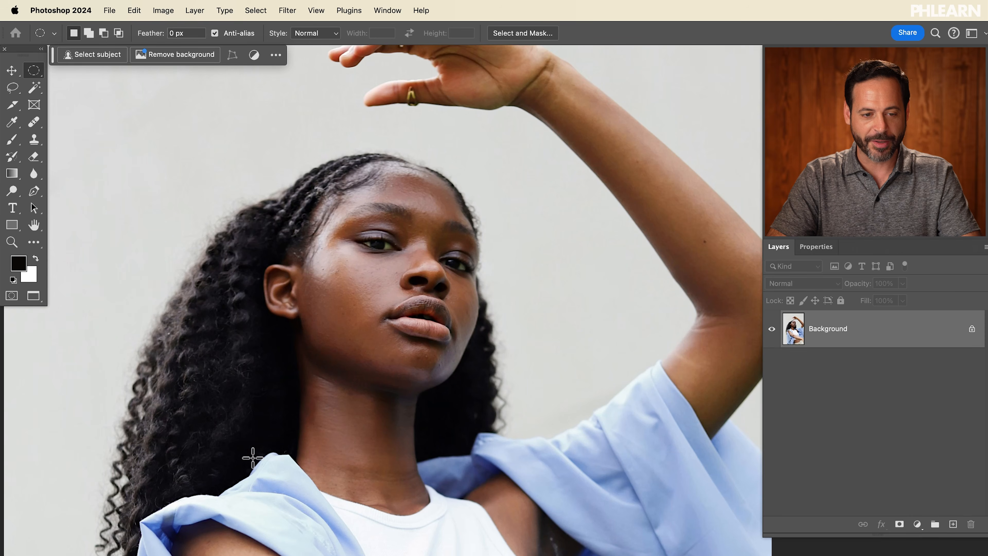
Step: With the Elliptical Marquee, select a circle about 279 px wide below the left ear and add a matching circle below the right ear
scroll(253, 457, "down", 3)
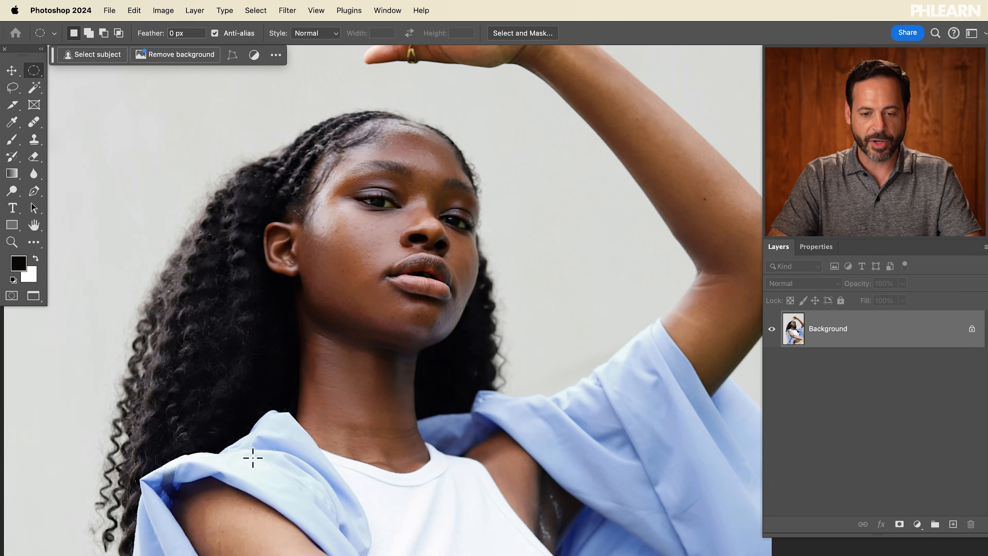
left_click(34, 70)
left_click(78, 85)
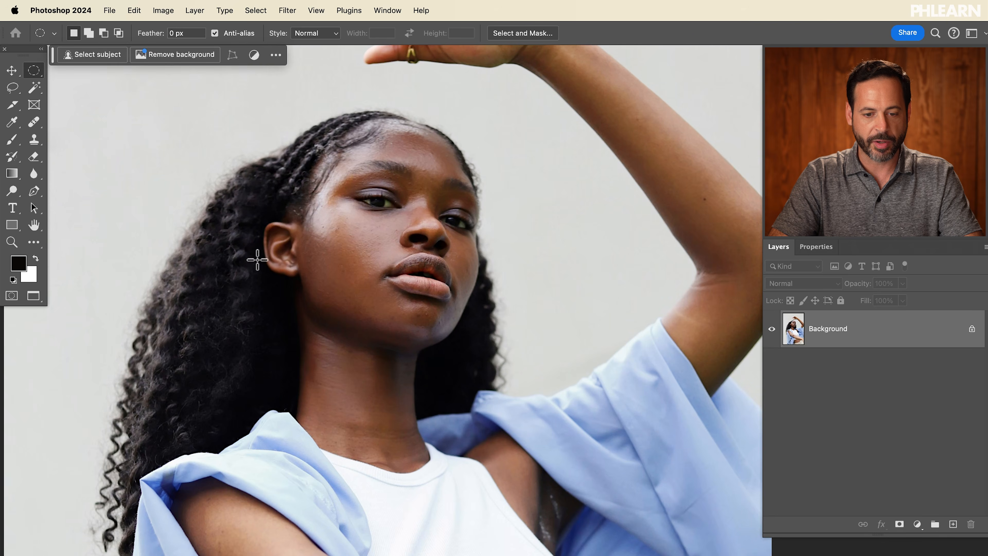
left_click_drag(268, 265, 338, 363)
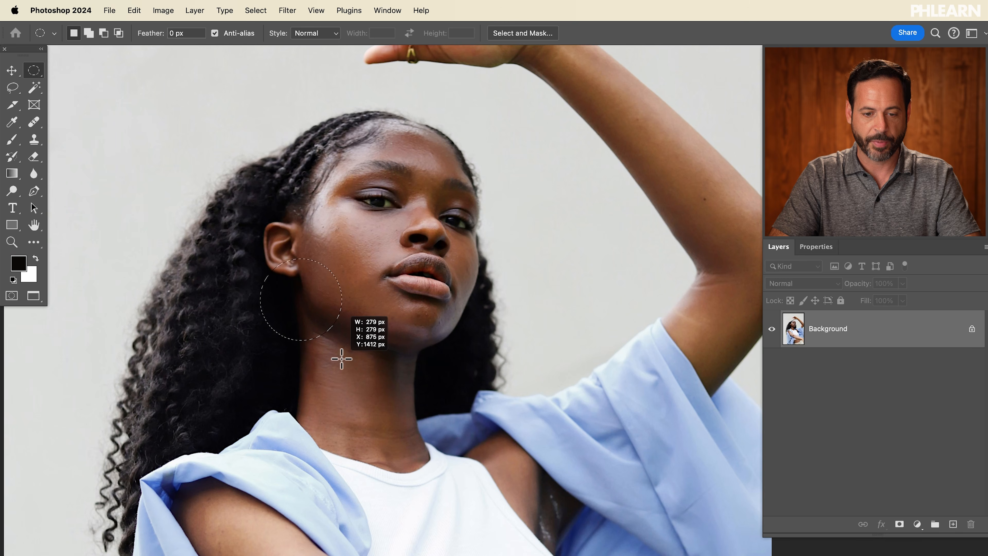
left_click_drag(341, 359, 341, 359)
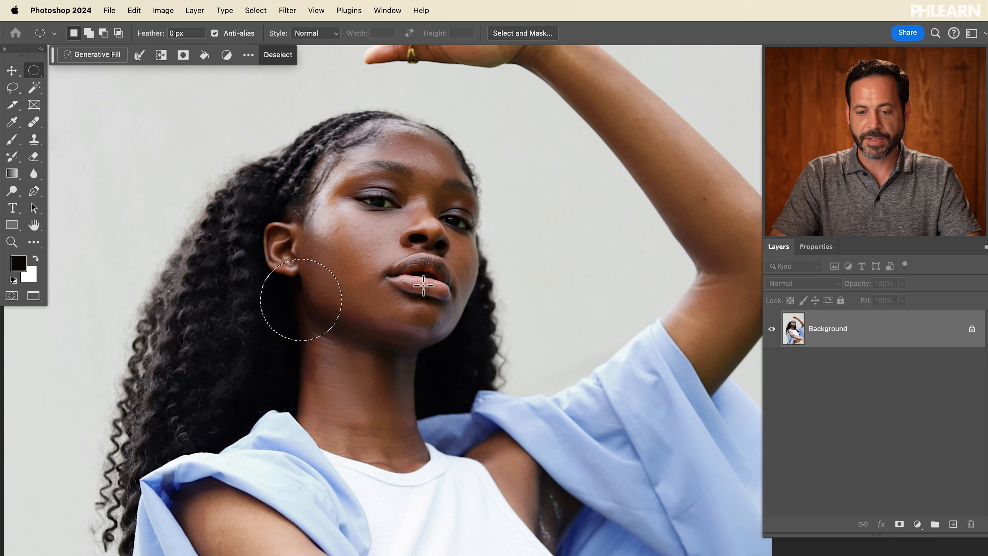
left_click_drag(418, 263, 490, 365)
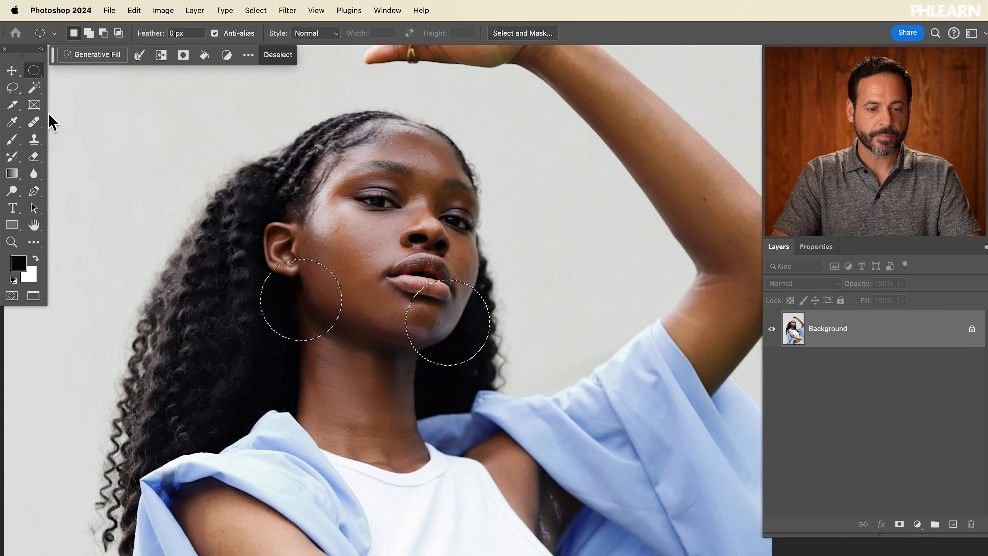
Step: With the Lasso tool, subtract the part of the right circle that overlaps the chin from the selection
left_click(13, 87)
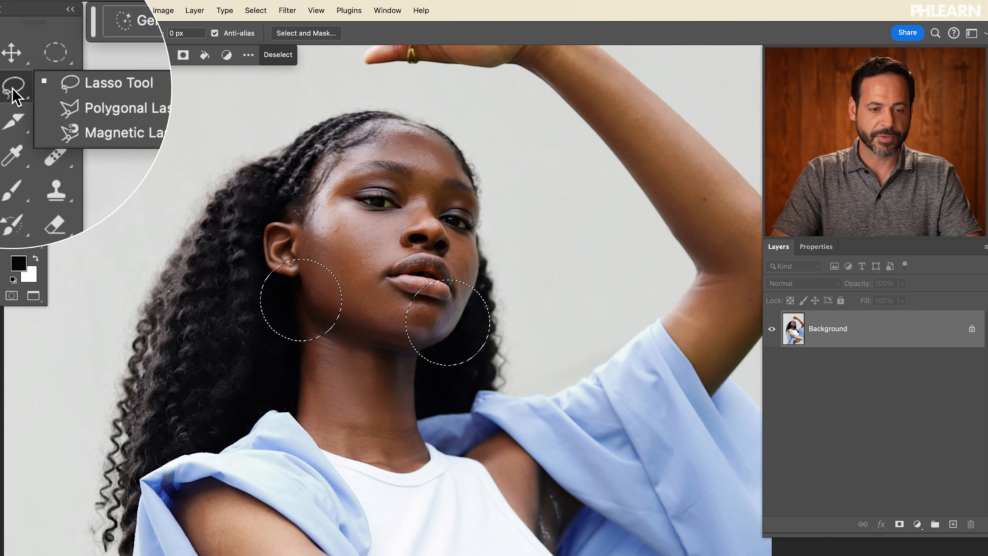
left_click(51, 91)
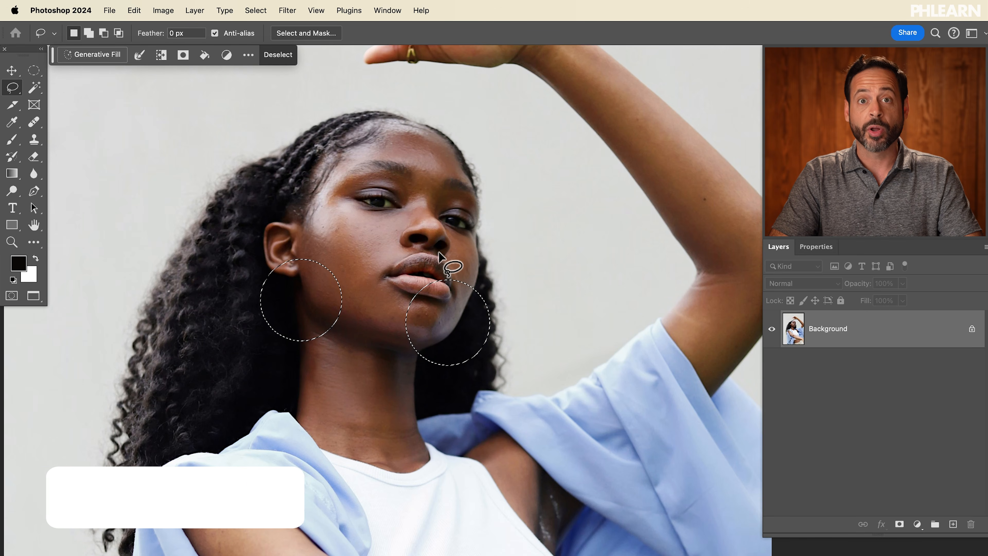
key("alt")
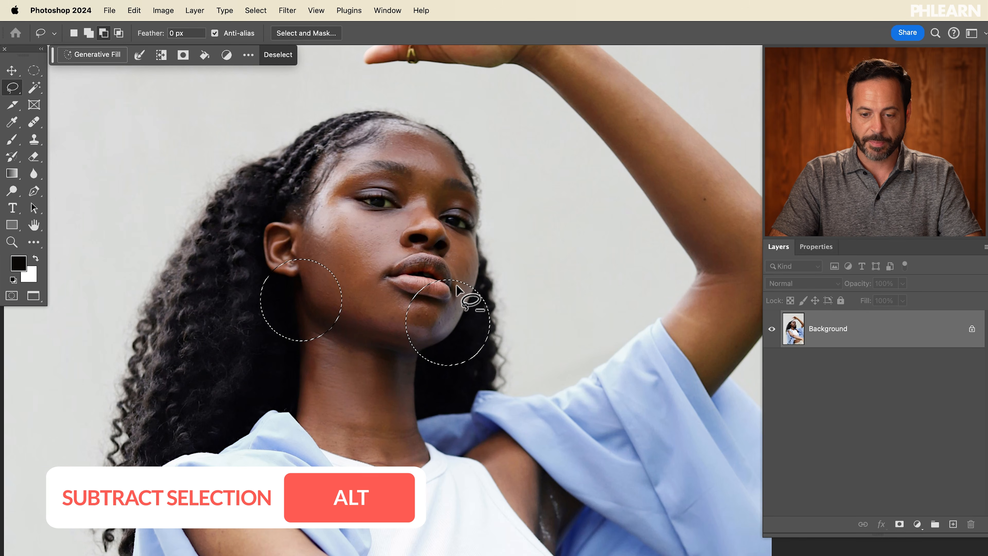
mouse_move(467, 270)
left_mouse_down()
mouse_move(469, 294)
mouse_move(435, 341)
left_mouse_up()
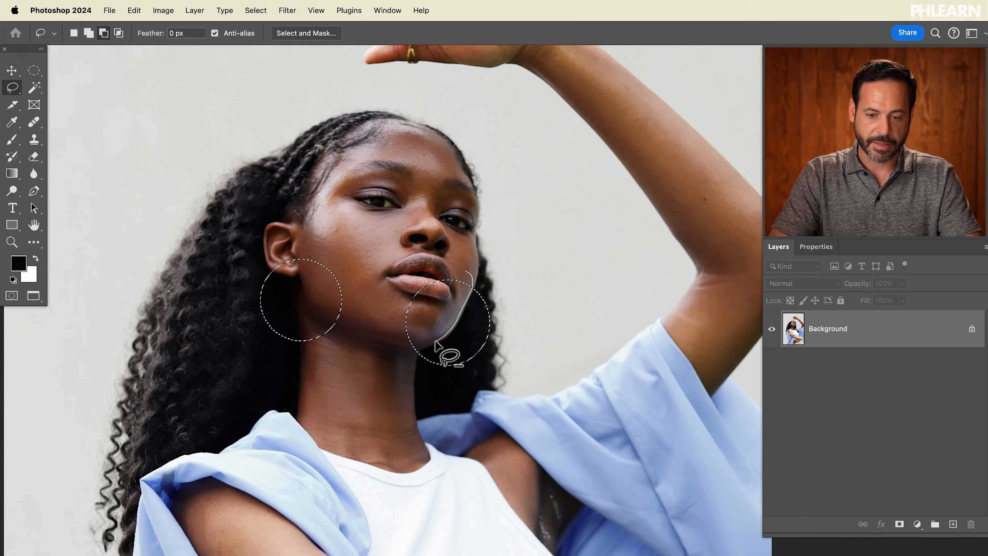
left_click_drag(404, 266, 426, 241)
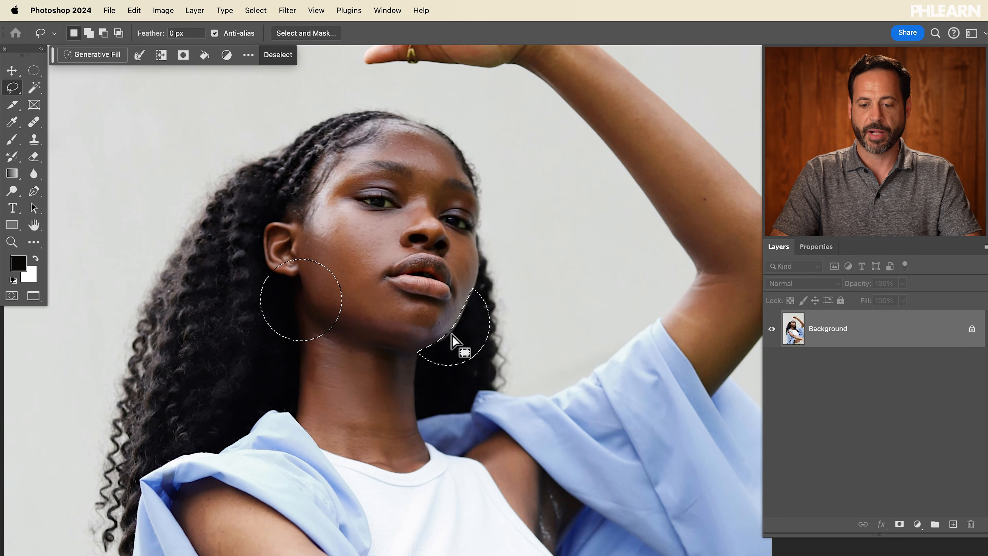
Step: Run Generative Fill on the selection with the prompt "gold earrings"
left_click(98, 58)
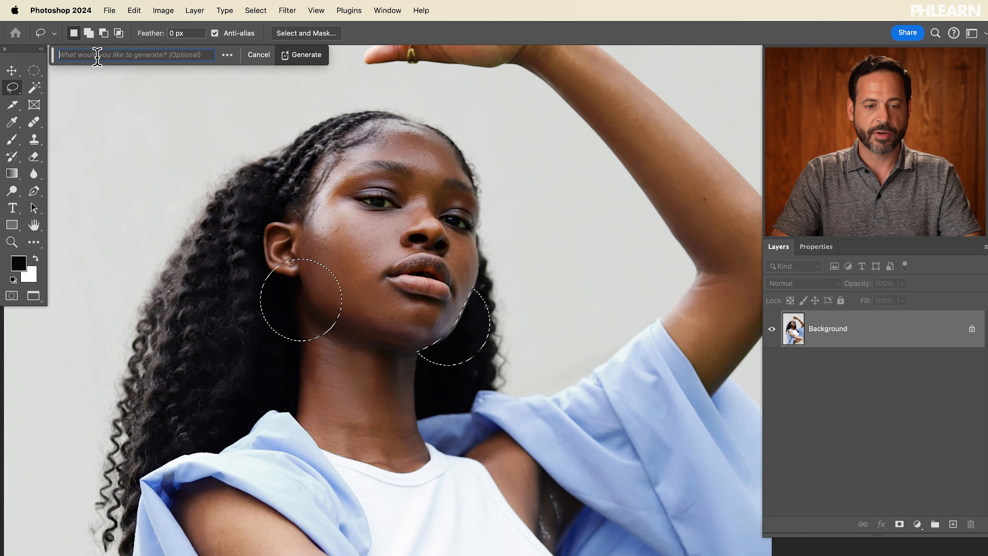
scroll(309, 188, "up", 5)
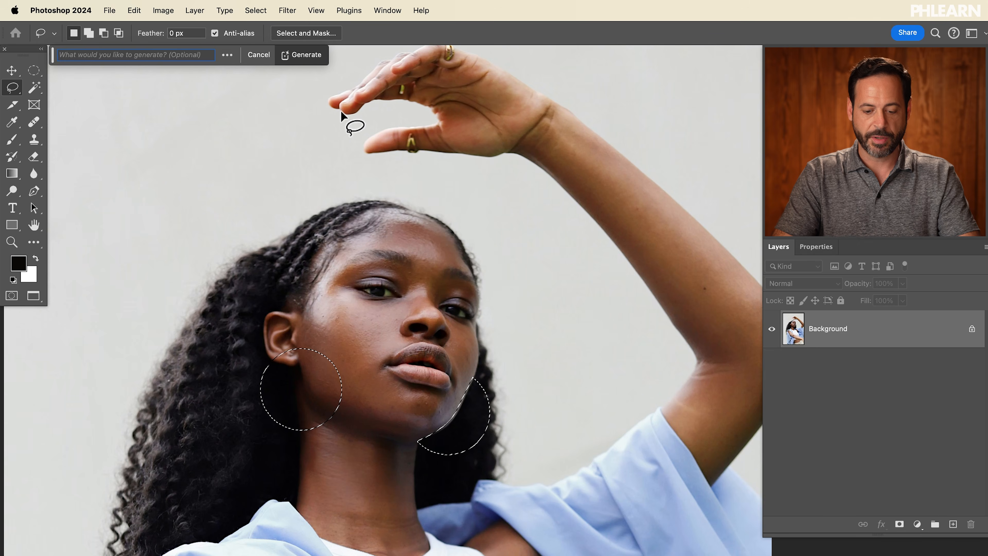
type("gold e")
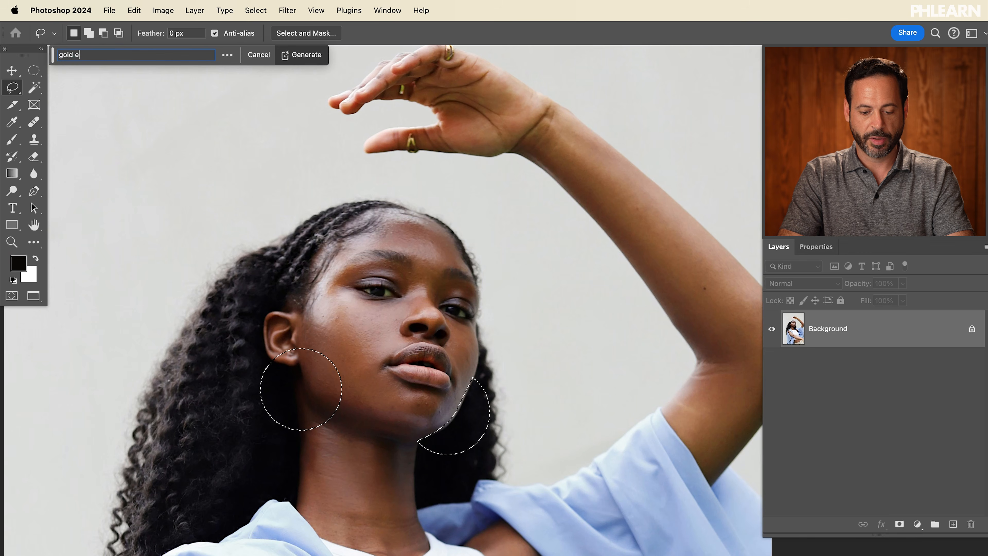
type("arrings")
key("Return")
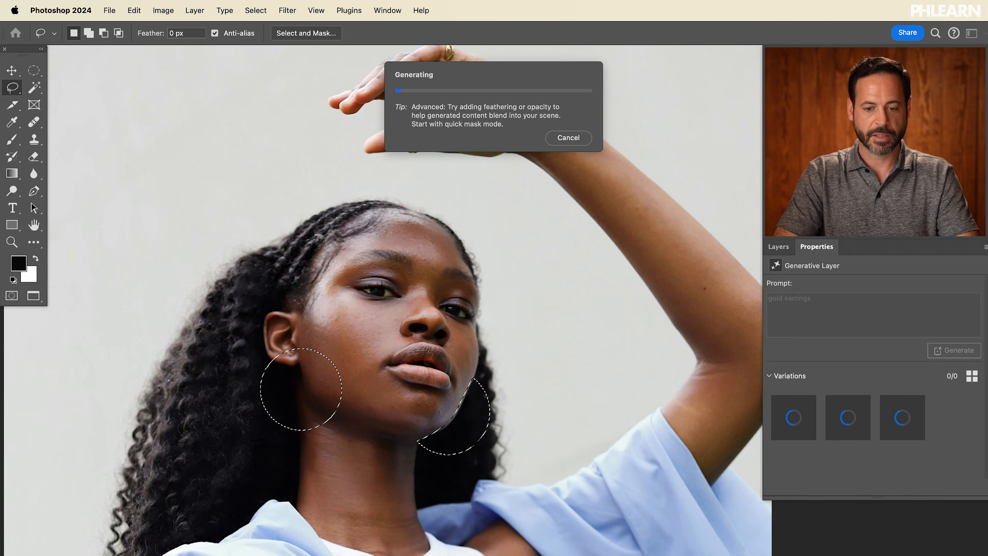
Step: Preview the earring variations and generate another set
scroll(345, 244, "down", 4)
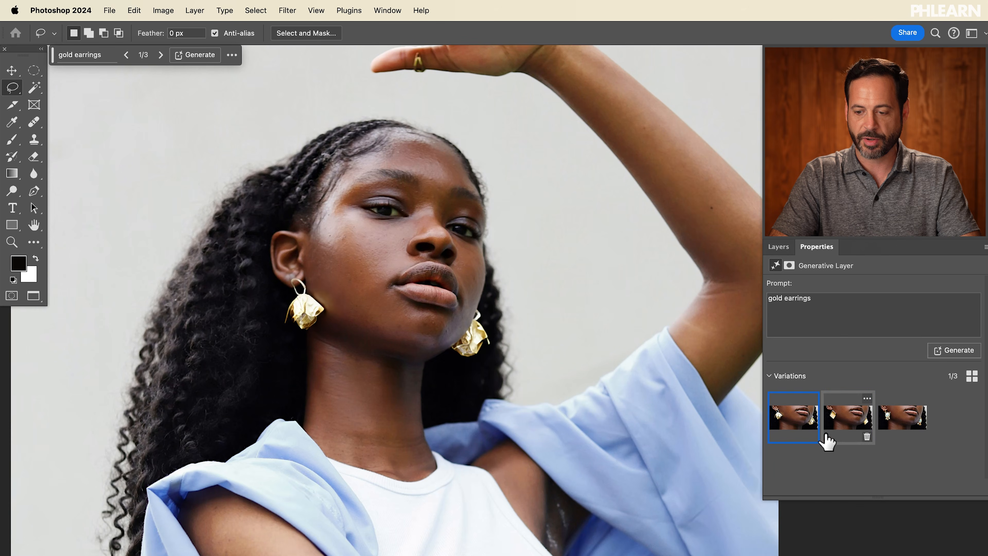
left_click(842, 420)
left_click(895, 419)
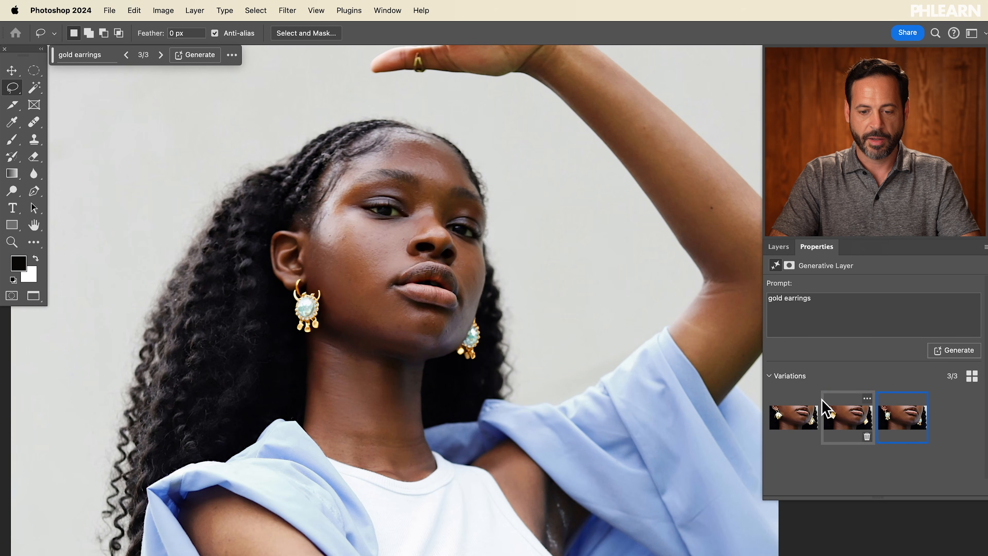
left_click(954, 350)
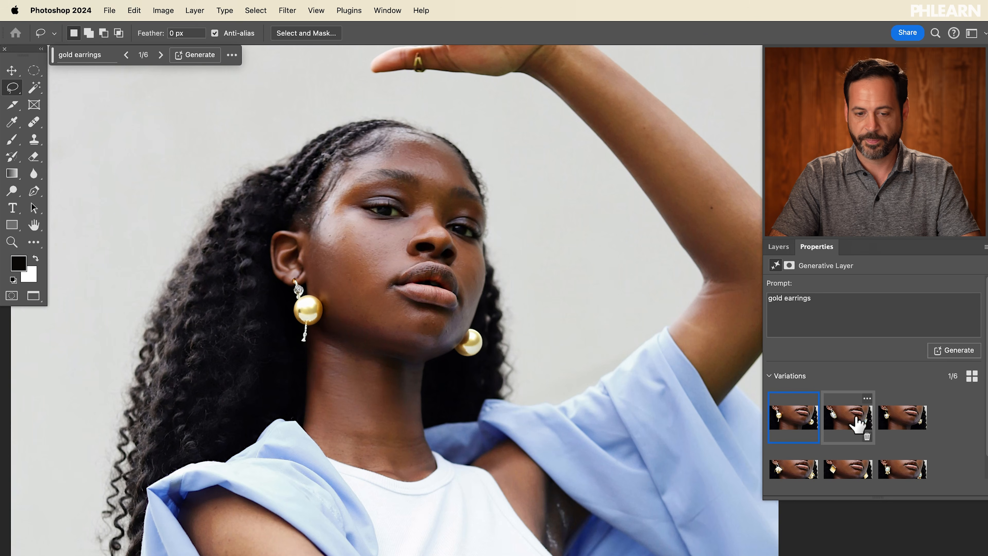
Step: Choose the sixth earring variation and stamp all visible layers into a new merged layer
left_click(859, 423)
left_click(894, 420)
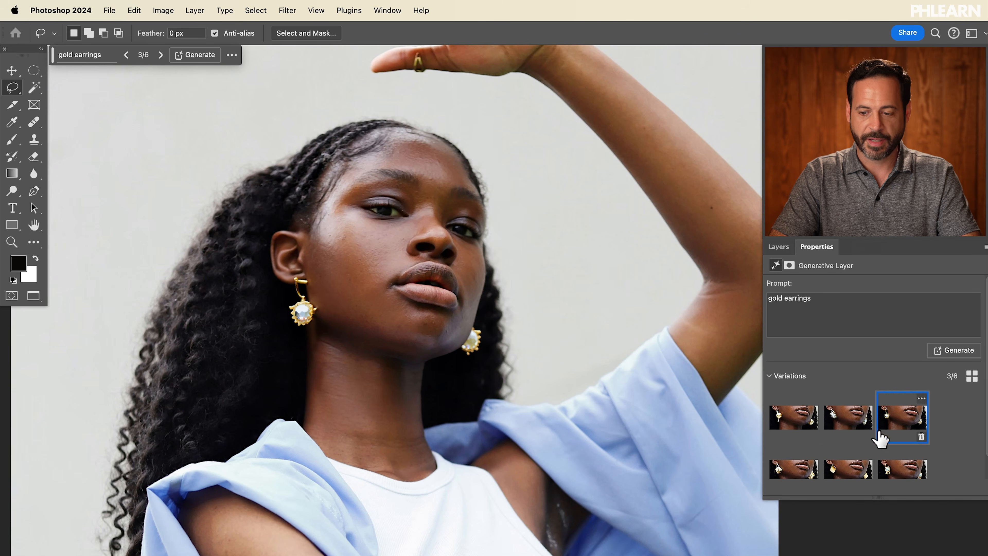
left_click(905, 466)
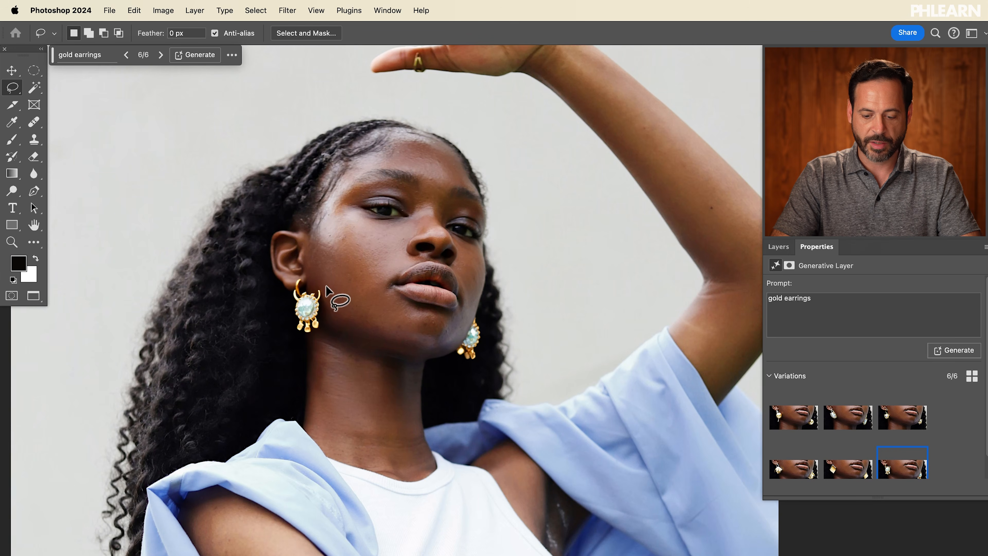
key("alt+shift+super+e")
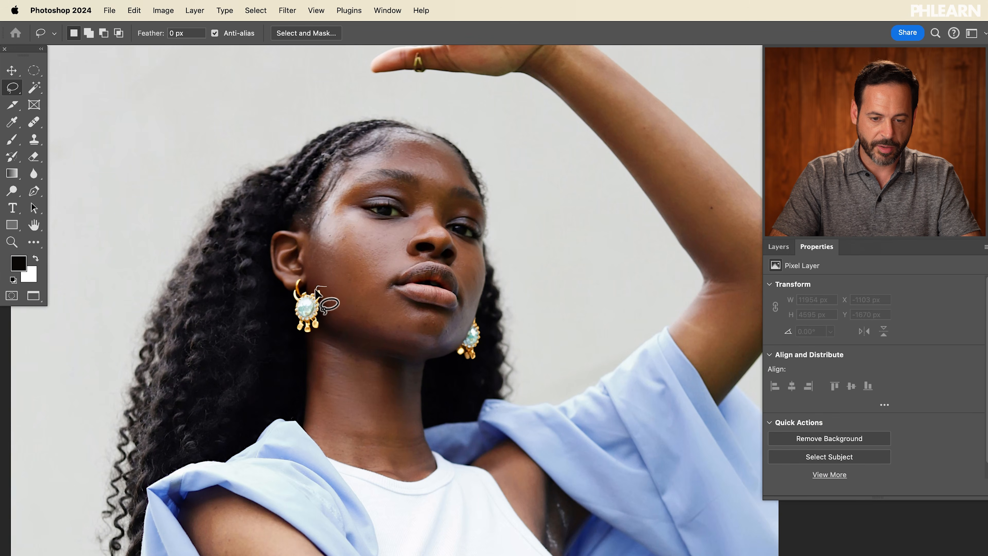
Step: Add the left earring to the lasso selection and run Generative Fill on it with no prompt
mouse_move(326, 291)
left_mouse_down()
mouse_move(287, 293)
mouse_move(318, 300)
mouse_move(307, 325)
mouse_move(292, 322)
left_mouse_up()
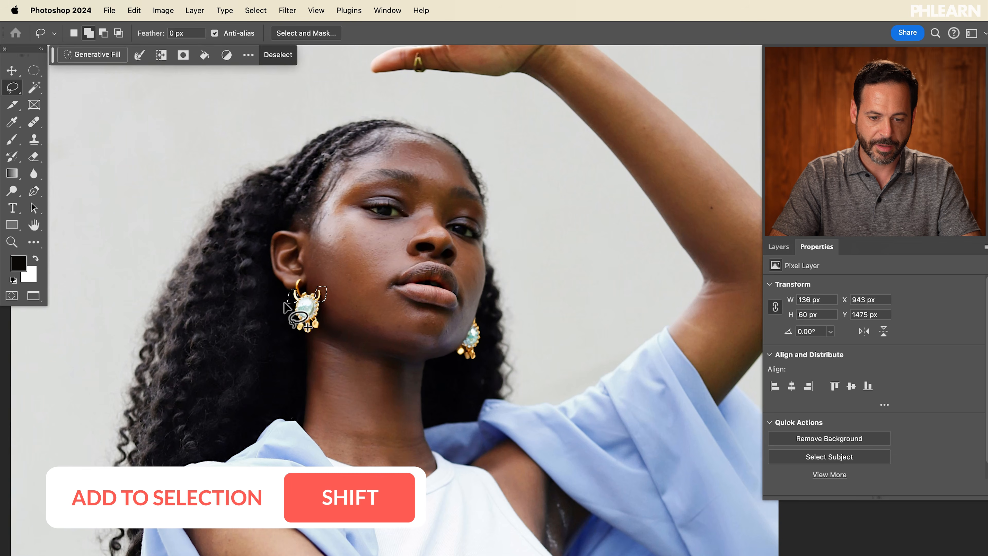
left_click(97, 54)
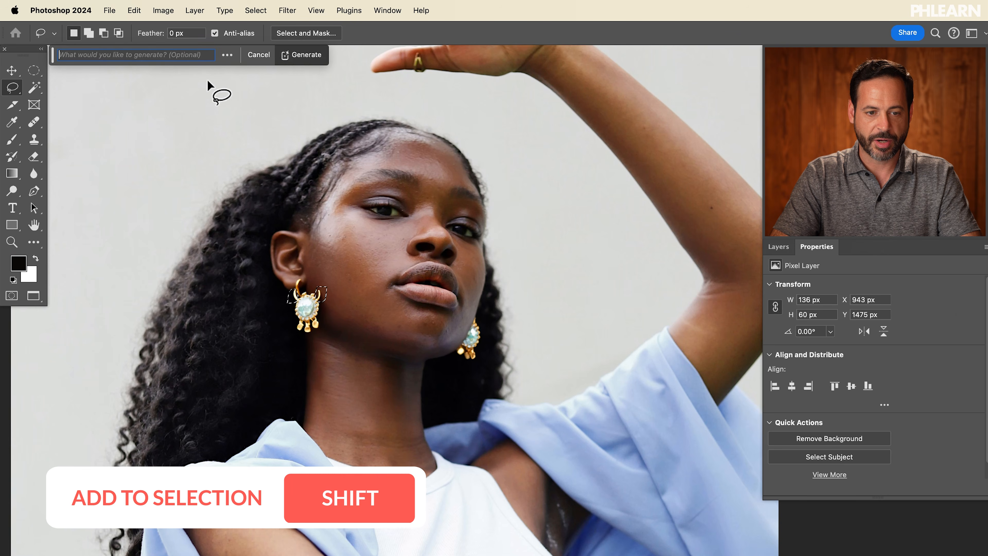
left_click(310, 54)
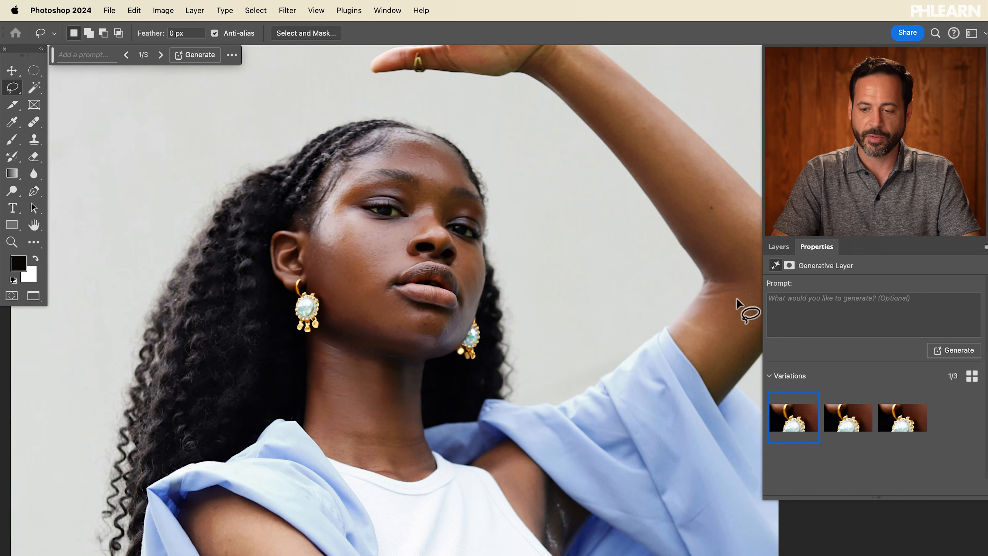
Step: Select the gold earrings layer, compare its variations, and choose the fourth earring variation
left_click(776, 248)
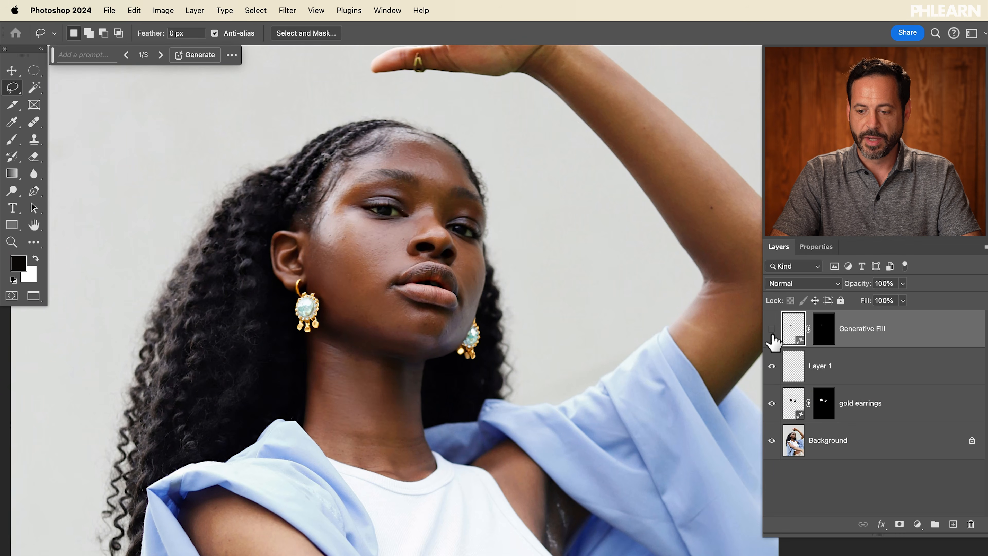
left_click(790, 407)
left_click(812, 249)
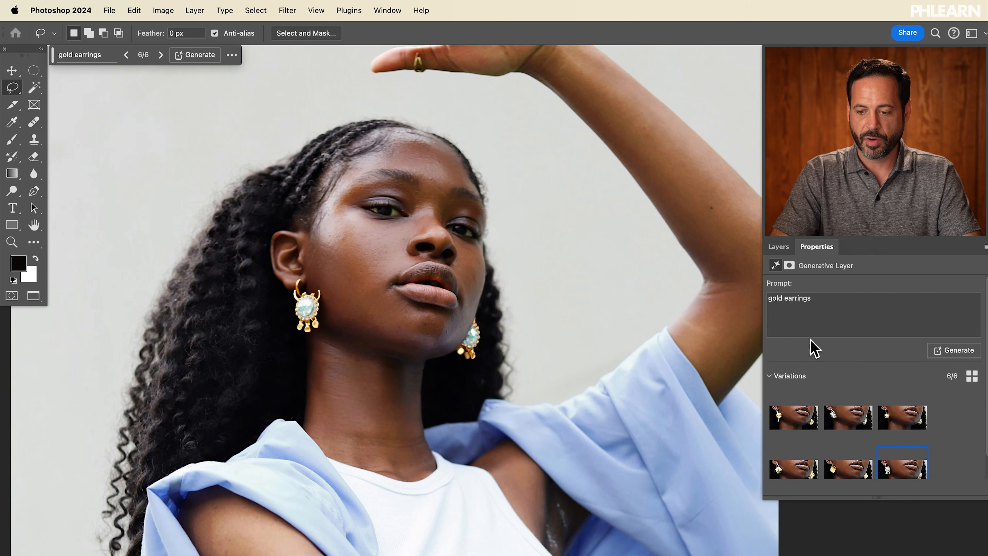
left_click(801, 446)
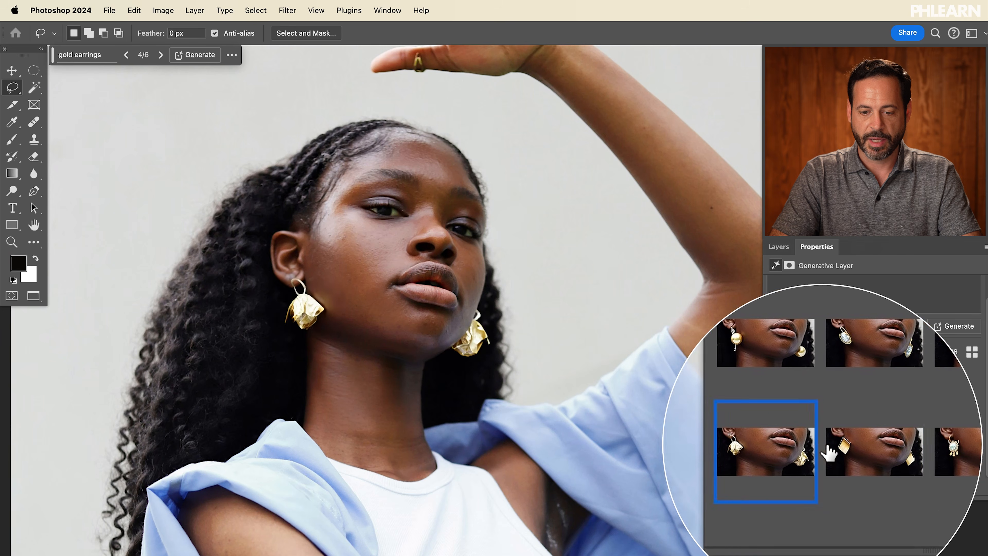
left_click(850, 448)
left_click(880, 447)
left_click(792, 447)
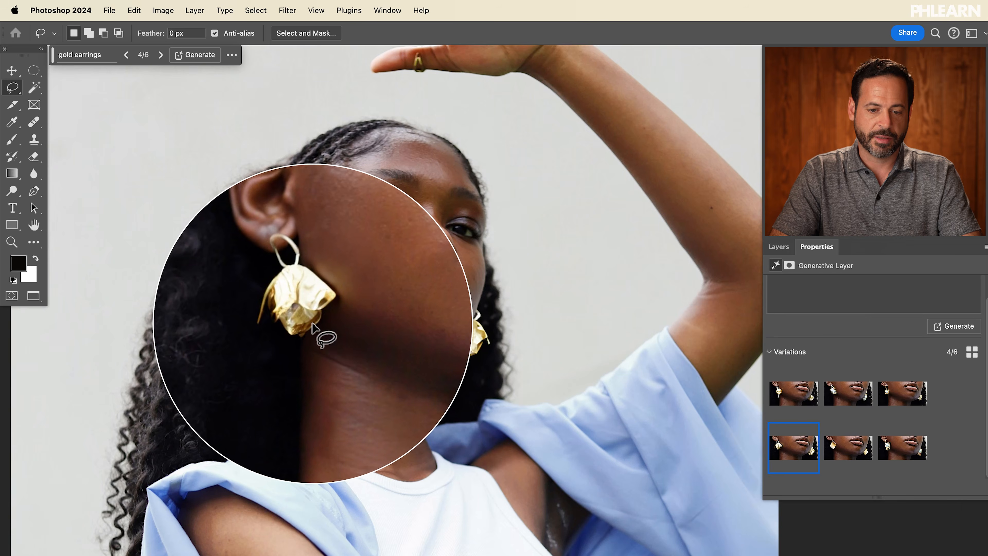
Step: Examine the new earrings across the whole portrait
key("super+minus")
key("super+minus")
key("super+plus")
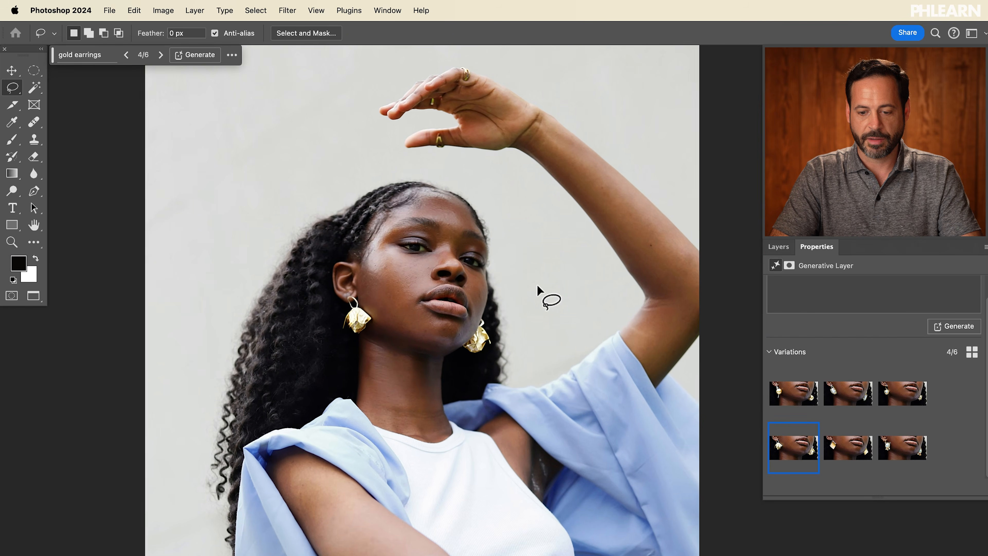
key("super+plus")
scroll(536, 284, "up", 3)
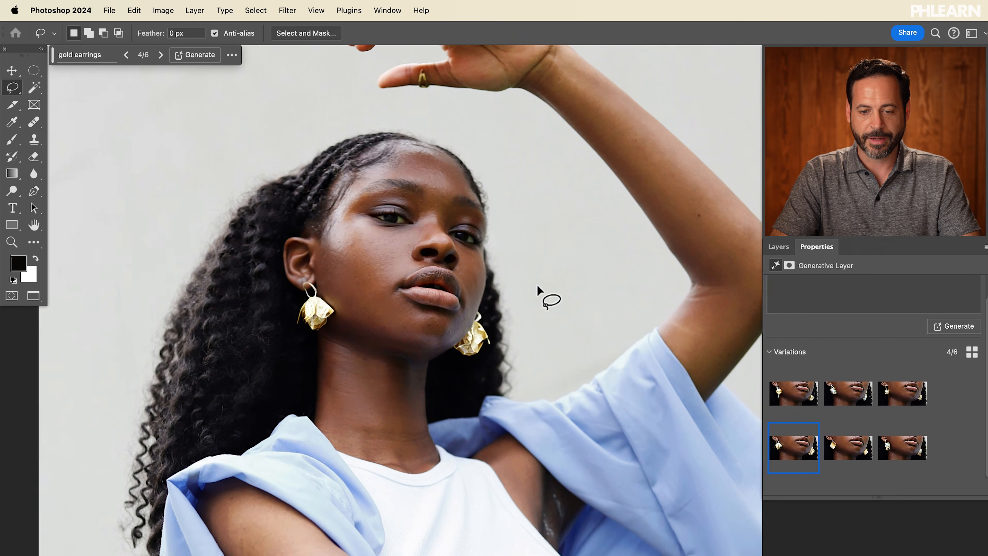
scroll(537, 284, "up", 2)
scroll(536, 284, "right", 2)
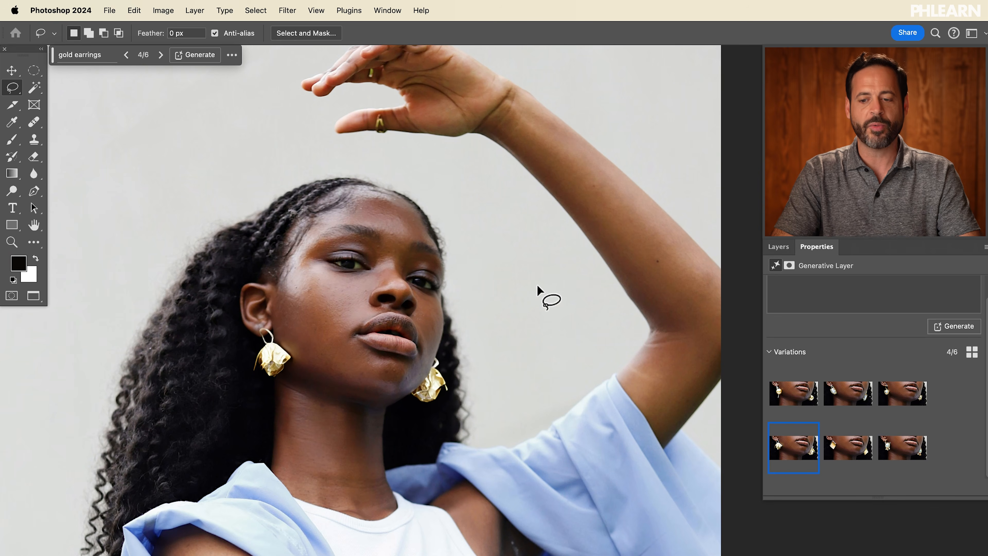